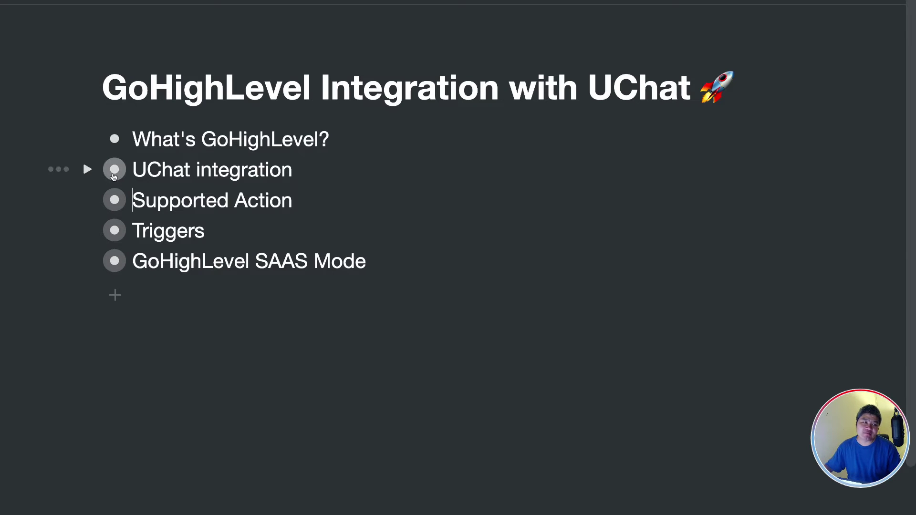
View the UChat integration topic in the notes outline, return to the main list and open the Supported Action topic
{"action": "left_click", "coordinate": [114, 170]}
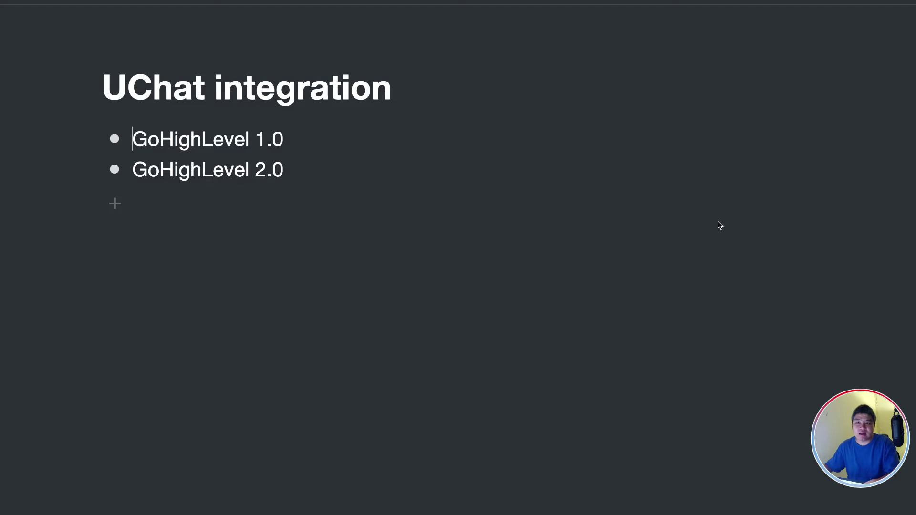
{"action": "left_click", "coordinate": [91, 28]}
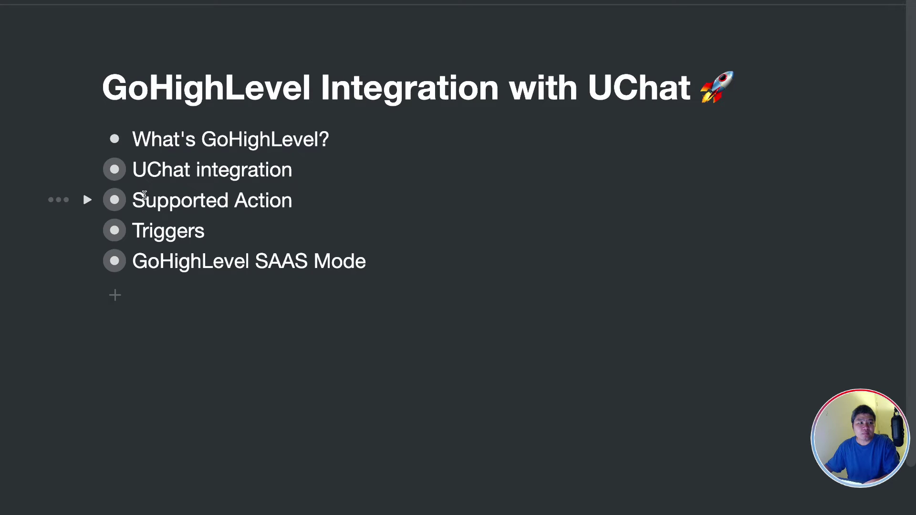
{"action": "left_click", "coordinate": [115, 200]}
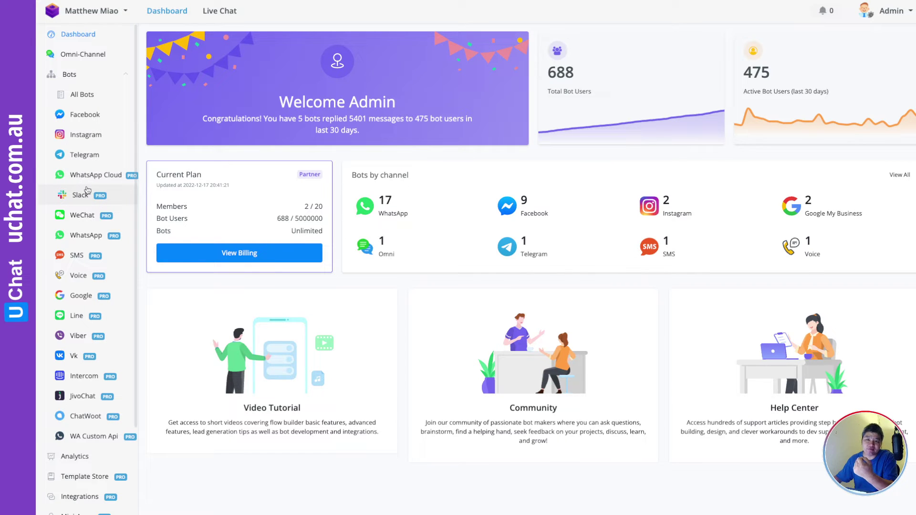
Switch to UChat and open the CRM V1 connection settings among the workspace integrations
{"action": "scroll", "coordinate": [88, 190], "scroll_direction": "down", "scroll_amount": 1}
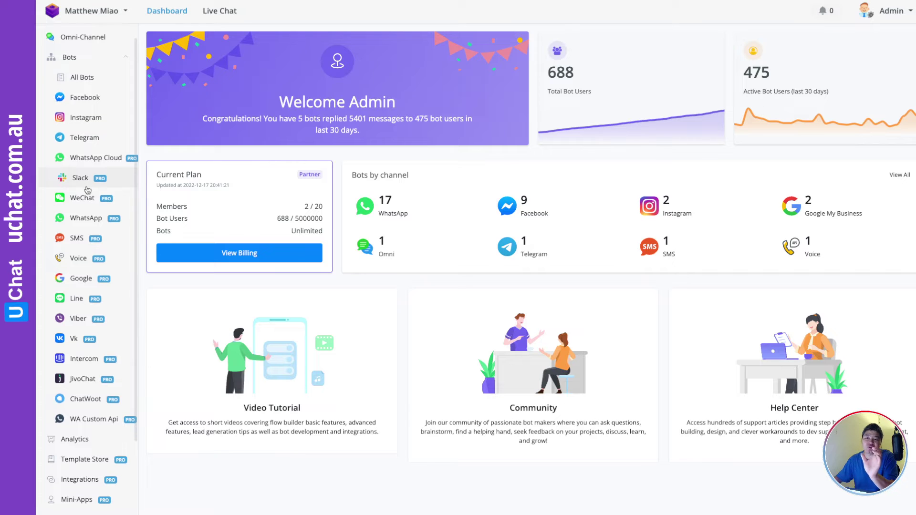
{"action": "scroll", "coordinate": [87, 190], "scroll_direction": "down", "scroll_amount": 5}
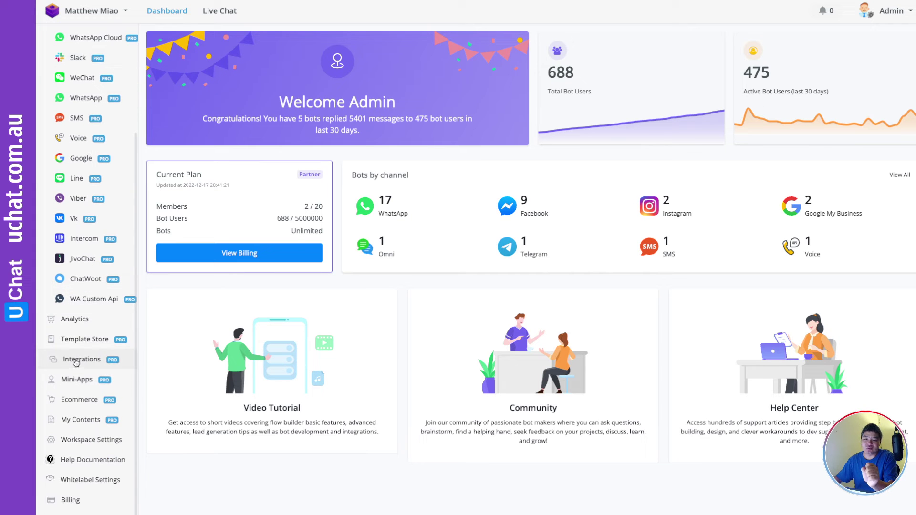
{"action": "left_click", "coordinate": [76, 362]}
{"action": "scroll", "coordinate": [191, 279], "scroll_direction": "down", "scroll_amount": 1}
{"action": "scroll", "coordinate": [191, 279], "scroll_direction": "down", "scroll_amount": 20}
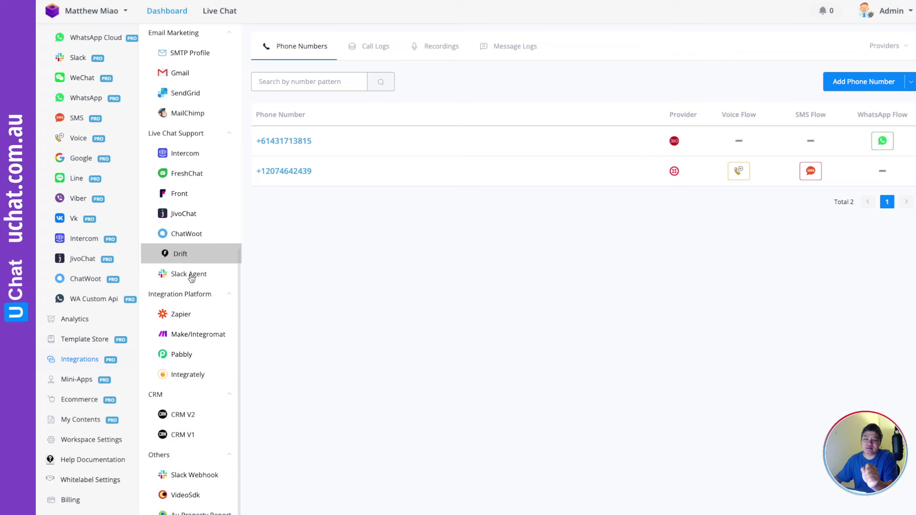
{"action": "left_click", "coordinate": [190, 435]}
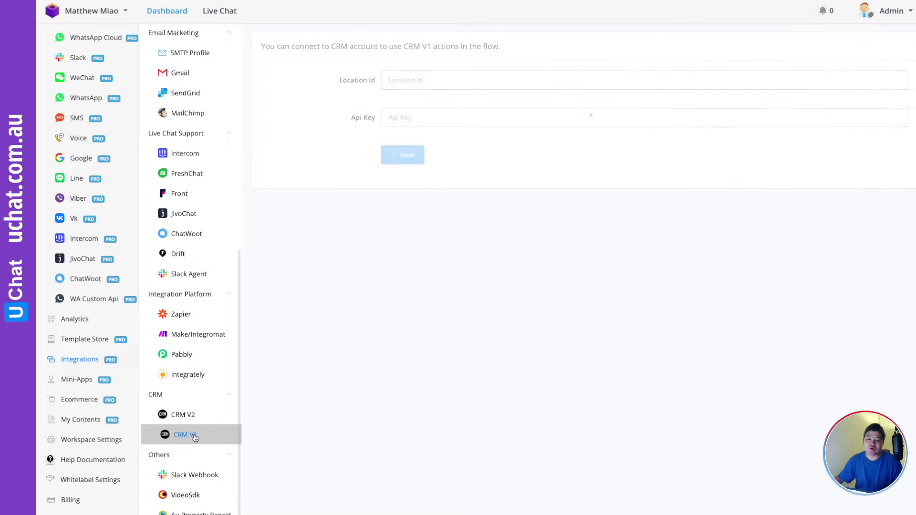
Inspect the Location Id and Api Key fields of CRM V1, and open the CRM V2 connection settings
{"action": "left_click", "coordinate": [399, 84]}
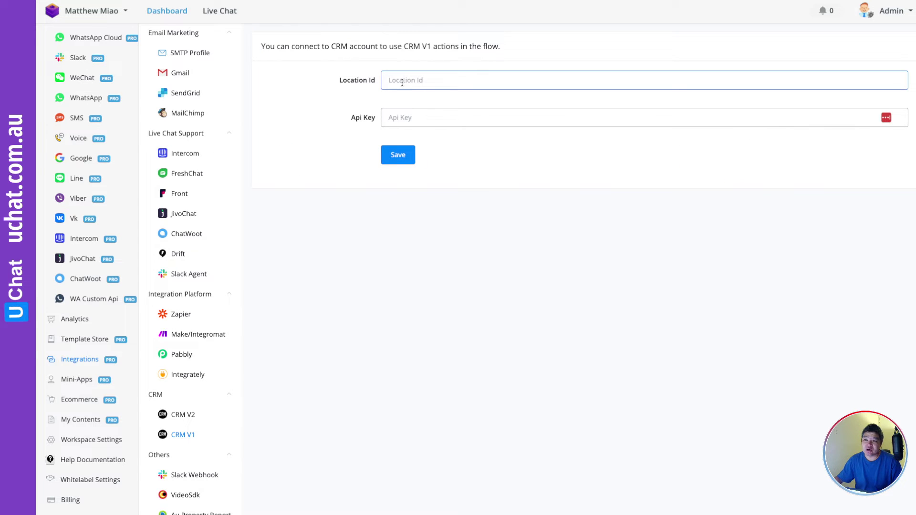
{"action": "left_click", "coordinate": [392, 116]}
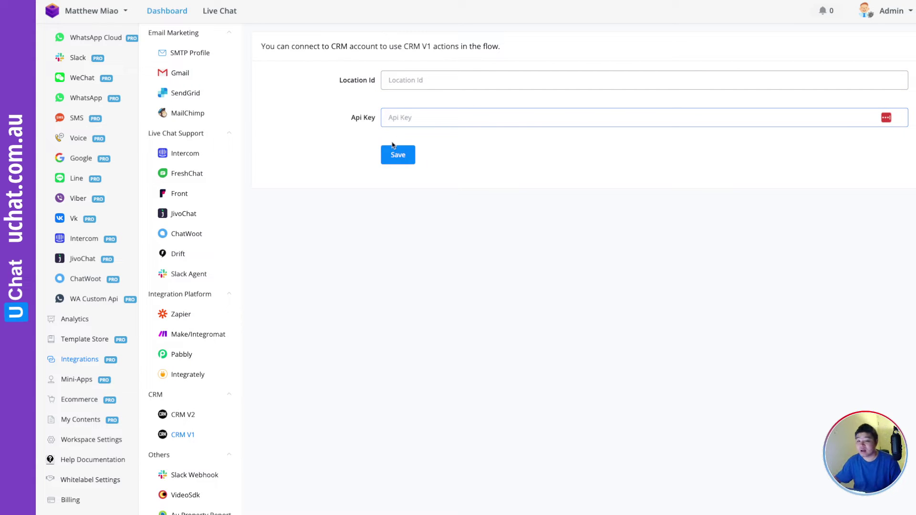
{"action": "left_click", "coordinate": [187, 420]}
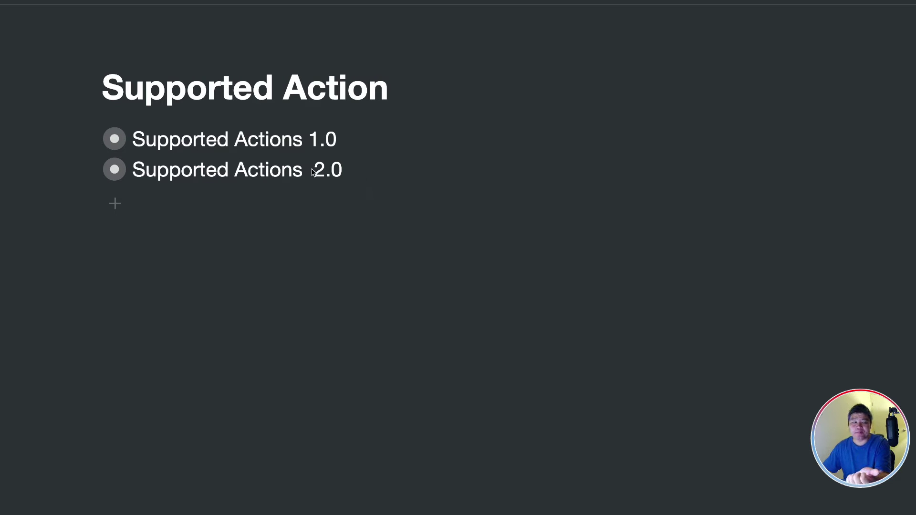
Switch to the notes outline and read through the Supported Actions 1.0 list
{"action": "left_click", "coordinate": [114, 144]}
{"action": "left_click", "coordinate": [115, 142]}
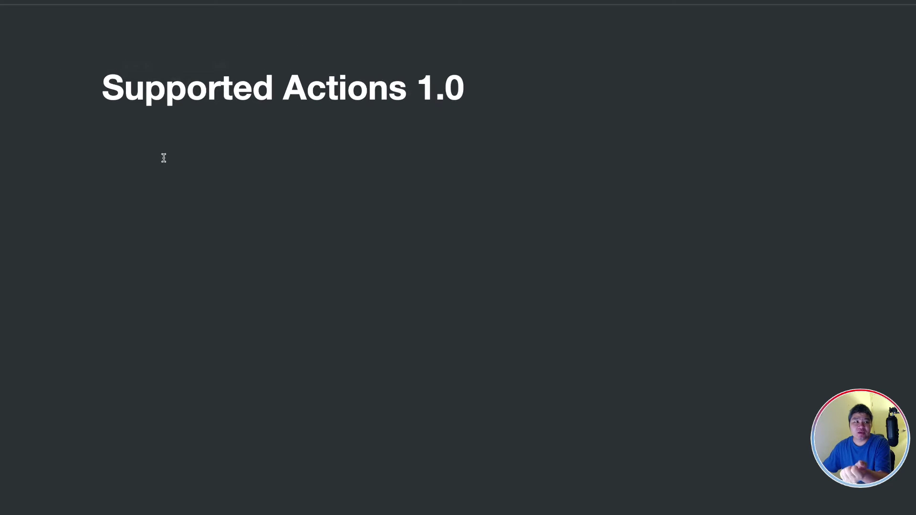
{"action": "scroll", "coordinate": [363, 250], "scroll_direction": "down", "scroll_amount": 3}
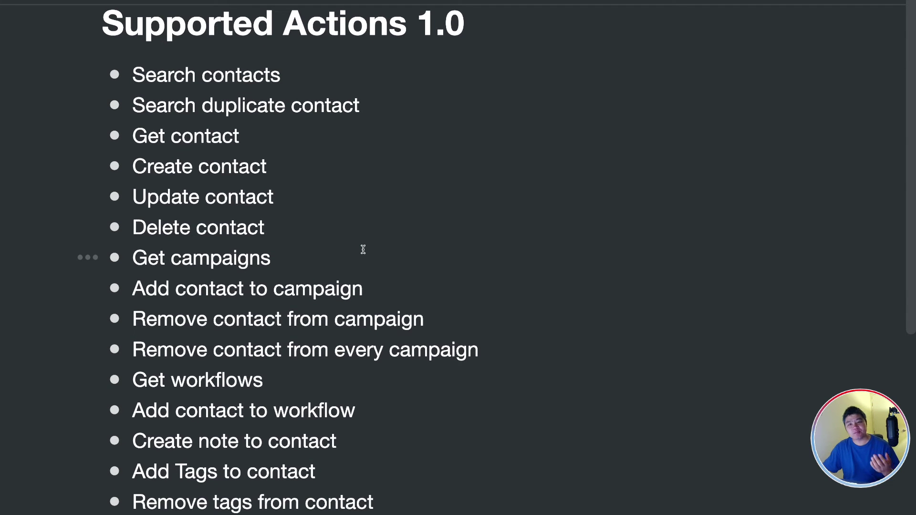
{"action": "scroll", "coordinate": [363, 249], "scroll_direction": "down", "scroll_amount": 1}
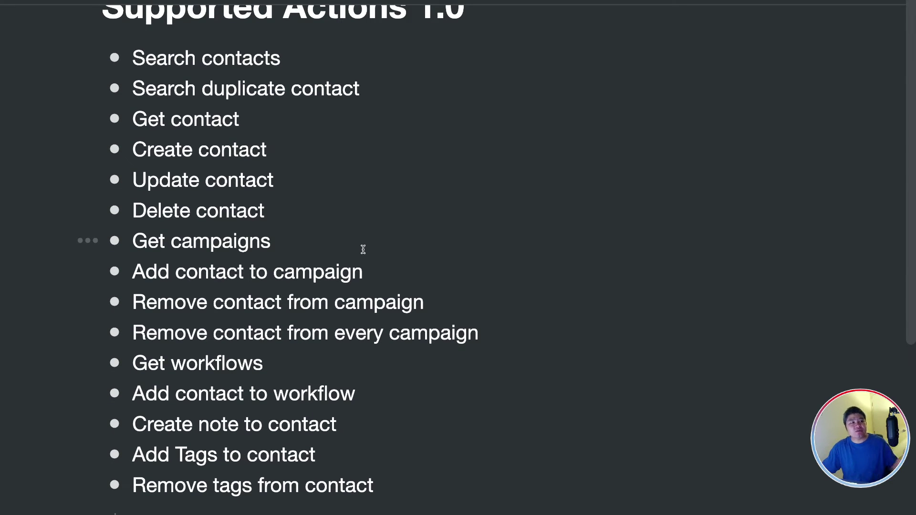
{"action": "scroll", "coordinate": [363, 250], "scroll_direction": "down", "scroll_amount": 1}
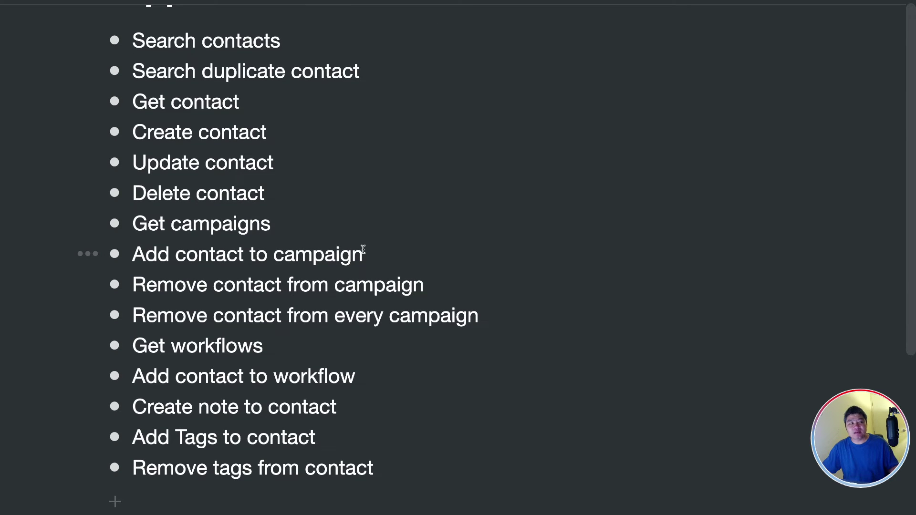
{"action": "scroll", "coordinate": [363, 249], "scroll_direction": "down", "scroll_amount": 2}
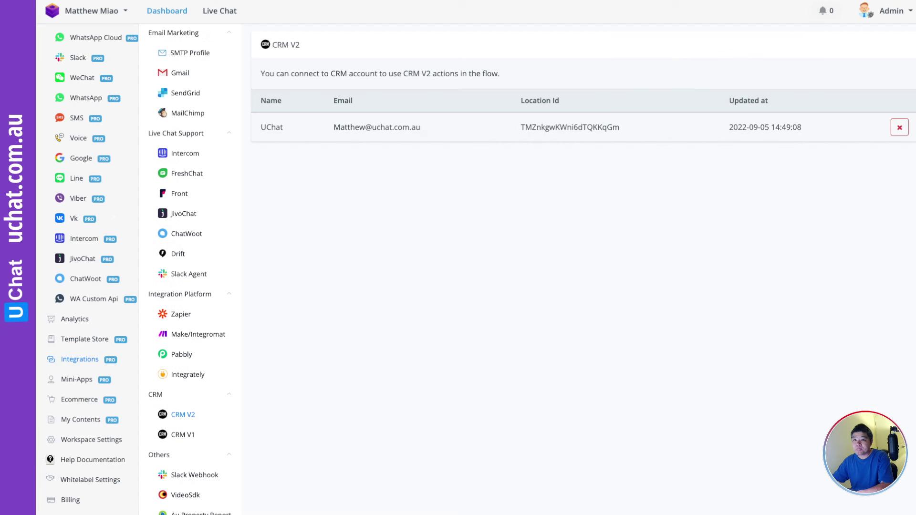
Switch to UChat, open the Genius CRM Facebook bot and start editing its Main Flow
{"action": "scroll", "coordinate": [110, 204], "scroll_direction": "up", "scroll_amount": 3}
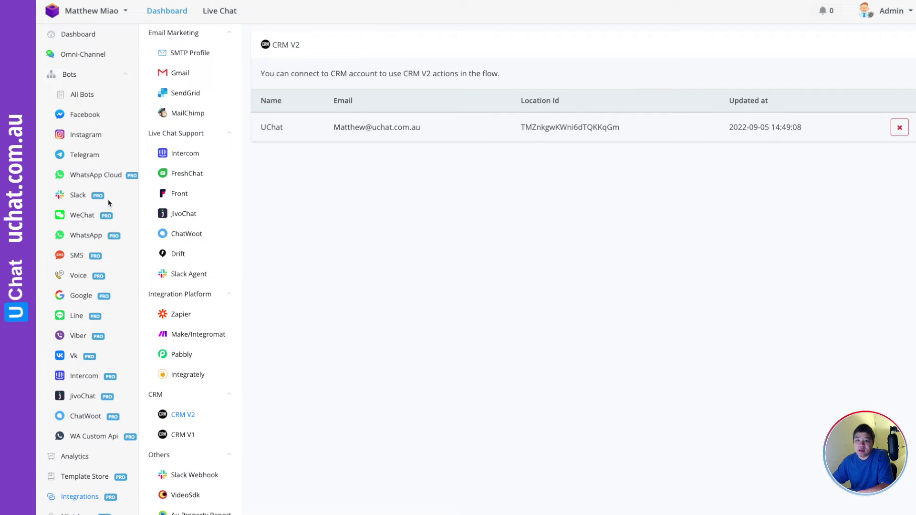
{"action": "left_click", "coordinate": [80, 115]}
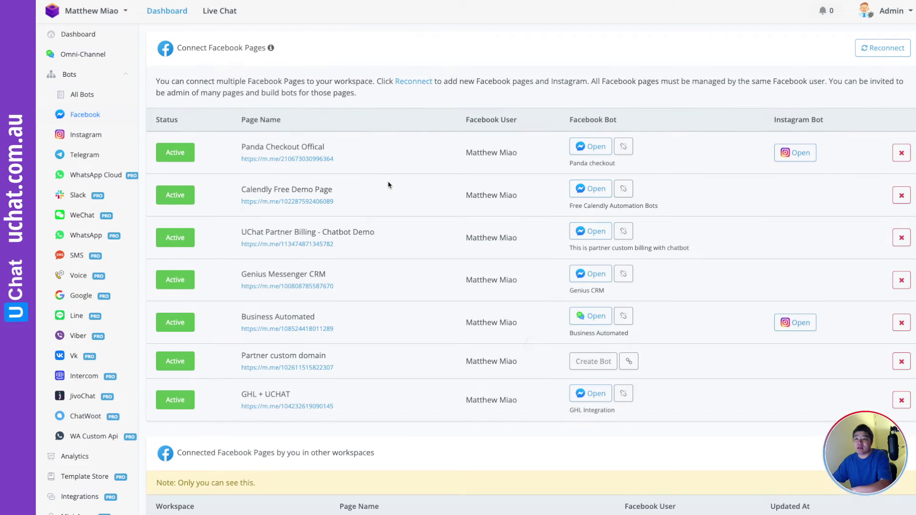
{"action": "left_click", "coordinate": [591, 279]}
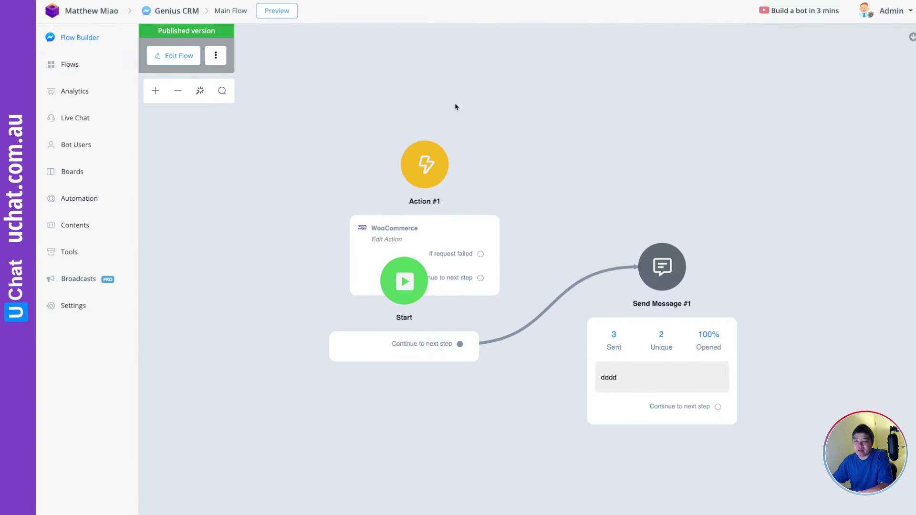
{"action": "left_click", "coordinate": [170, 59]}
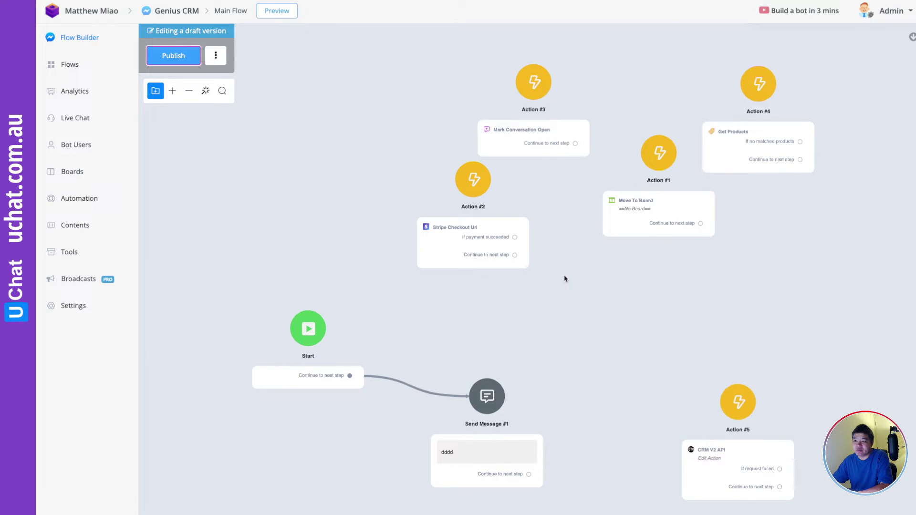
Add a new Action step in an empty area of the flow and give it the CRM V1 API integration
{"action": "left_click_drag", "start_coordinate": [611, 290], "coordinate": [506, 239]}
{"action": "left_click", "coordinate": [505, 240]}
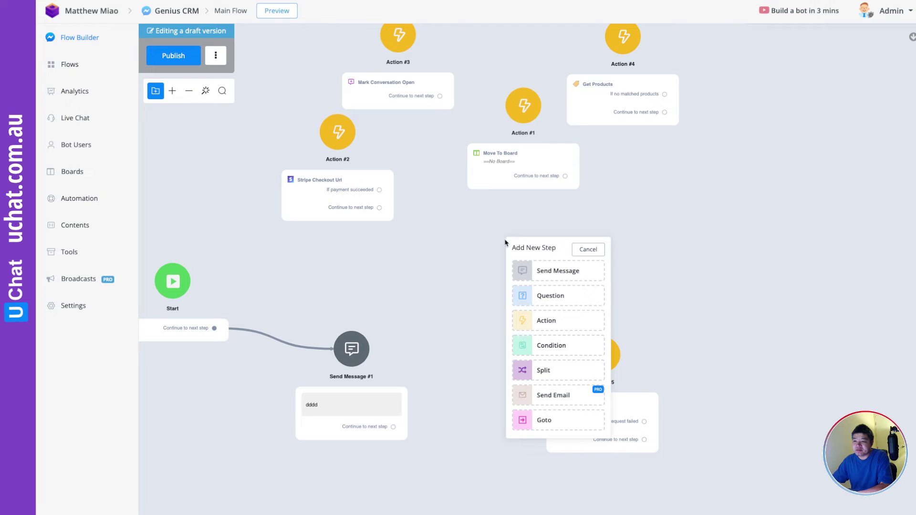
{"action": "left_click", "coordinate": [546, 321]}
{"action": "left_click", "coordinate": [781, 207]}
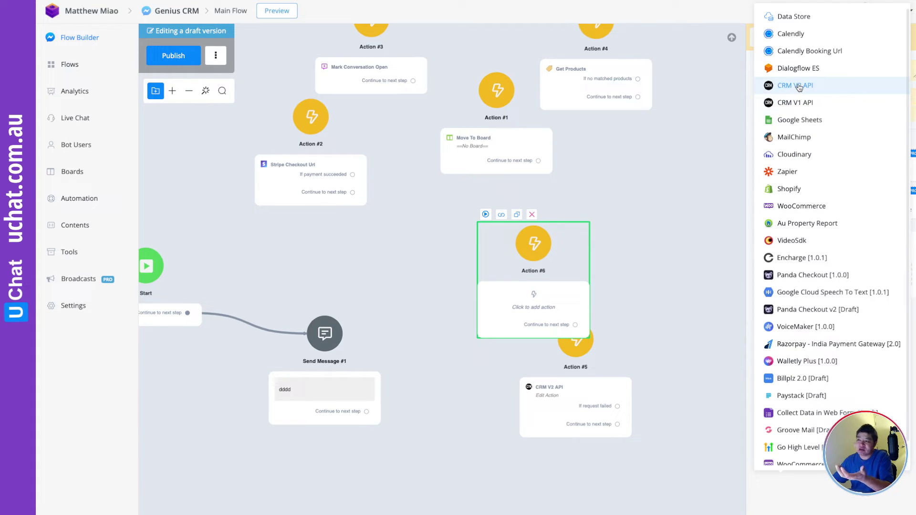
{"action": "left_click", "coordinate": [798, 102]}
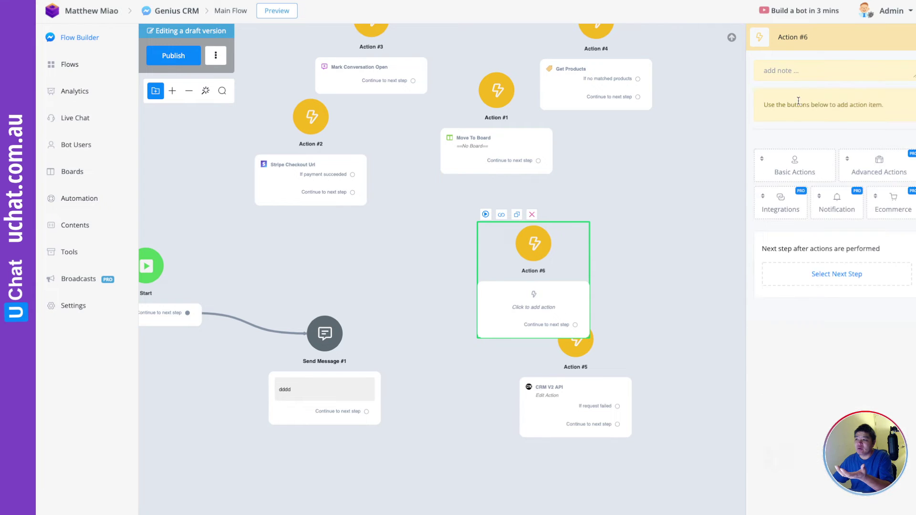
Open the new CRM V1 API action, review the available operations and set the action to Create Contact
{"action": "left_click", "coordinate": [789, 135]}
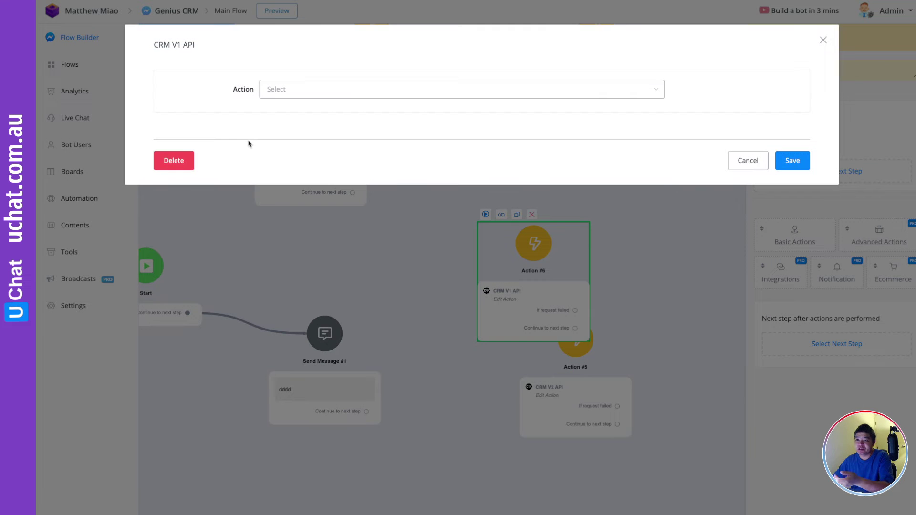
{"action": "left_click", "coordinate": [282, 91]}
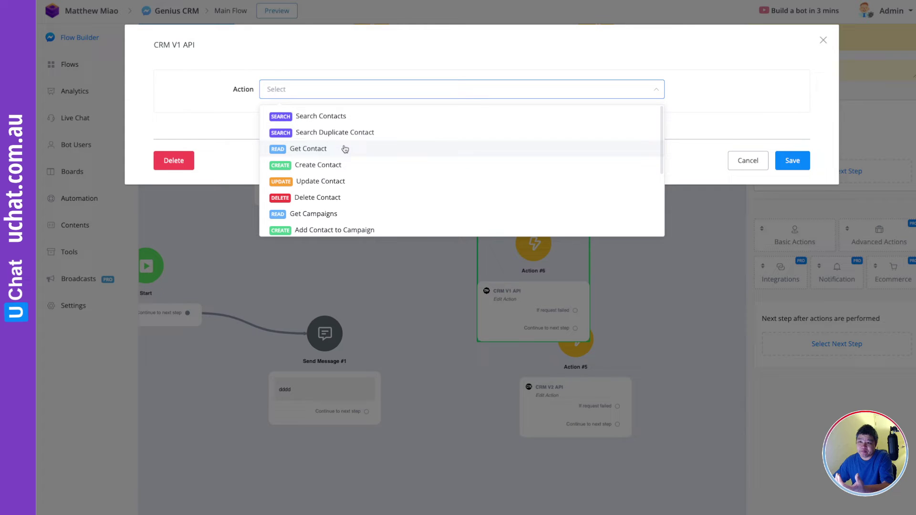
{"action": "scroll", "coordinate": [343, 149], "scroll_direction": "down", "scroll_amount": 3}
{"action": "scroll", "coordinate": [344, 149], "scroll_direction": "down", "scroll_amount": 2}
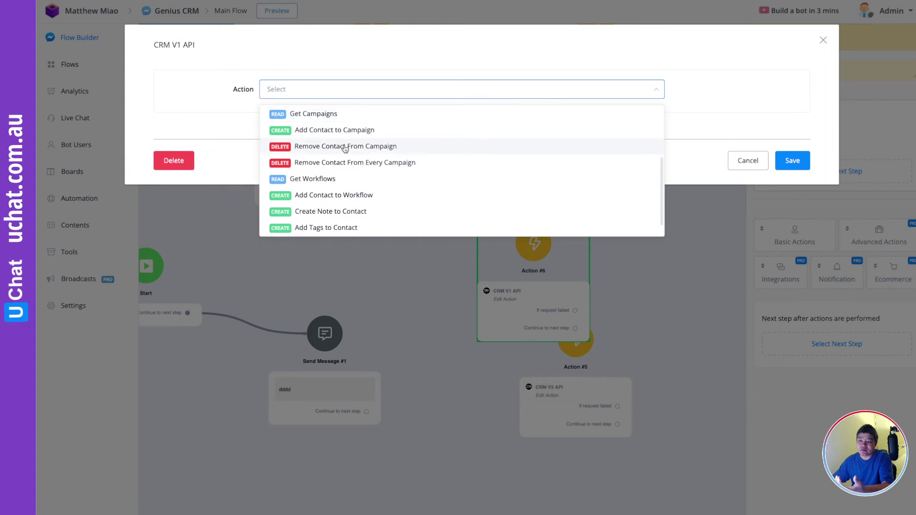
{"action": "scroll", "coordinate": [344, 149], "scroll_direction": "up", "scroll_amount": 5}
{"action": "scroll", "coordinate": [343, 149], "scroll_direction": "down", "scroll_amount": 1}
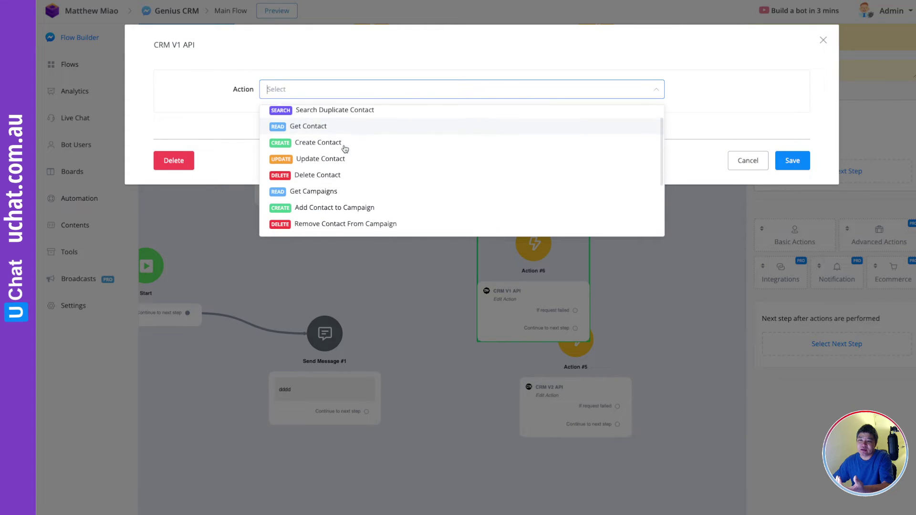
{"action": "left_click", "coordinate": [319, 143]}
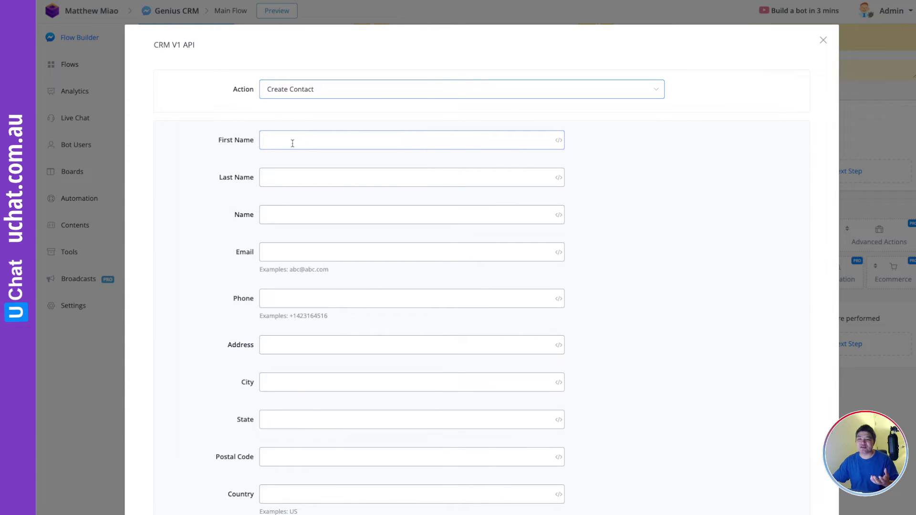
Map the contact's First Name and Last Name inputs to the matching system fields and review the remaining request options
{"action": "scroll", "coordinate": [319, 143], "scroll_direction": "down", "scroll_amount": 5}
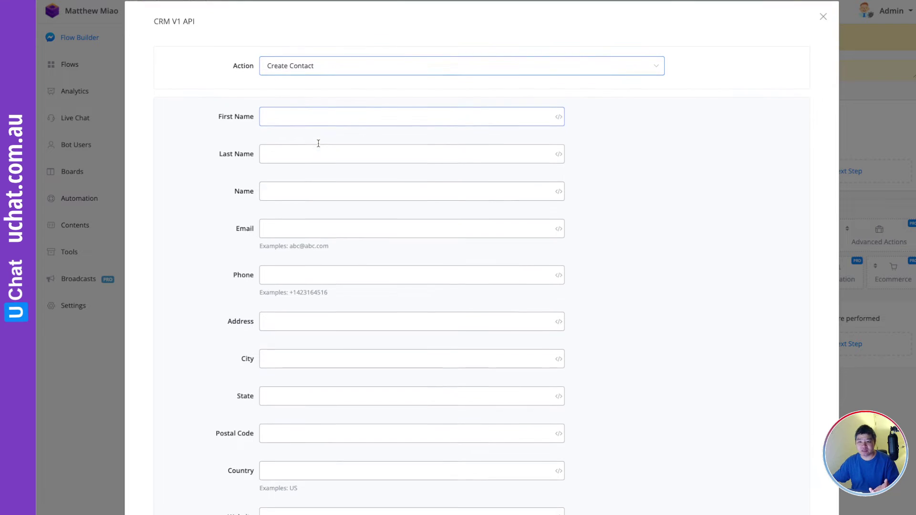
{"action": "scroll", "coordinate": [319, 147], "scroll_direction": "down", "scroll_amount": 1}
{"action": "scroll", "coordinate": [319, 143], "scroll_direction": "up", "scroll_amount": 3}
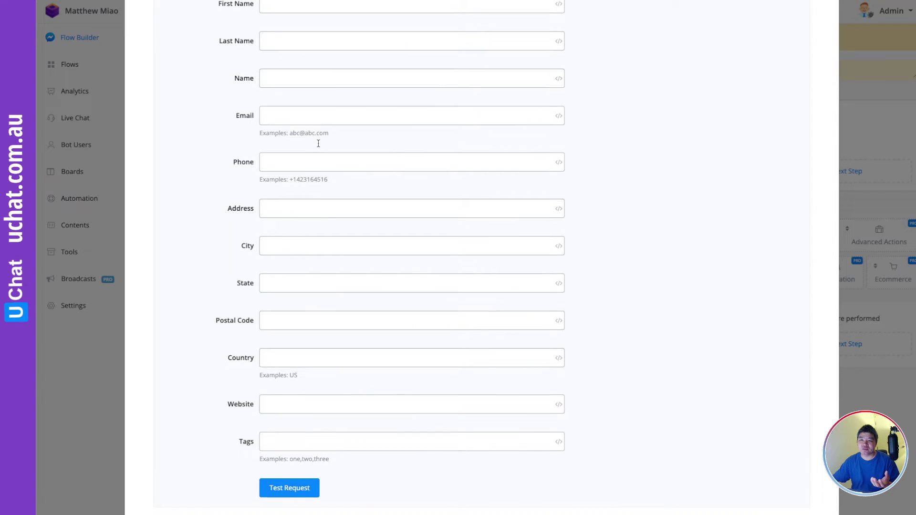
{"action": "left_click", "coordinate": [558, 80]}
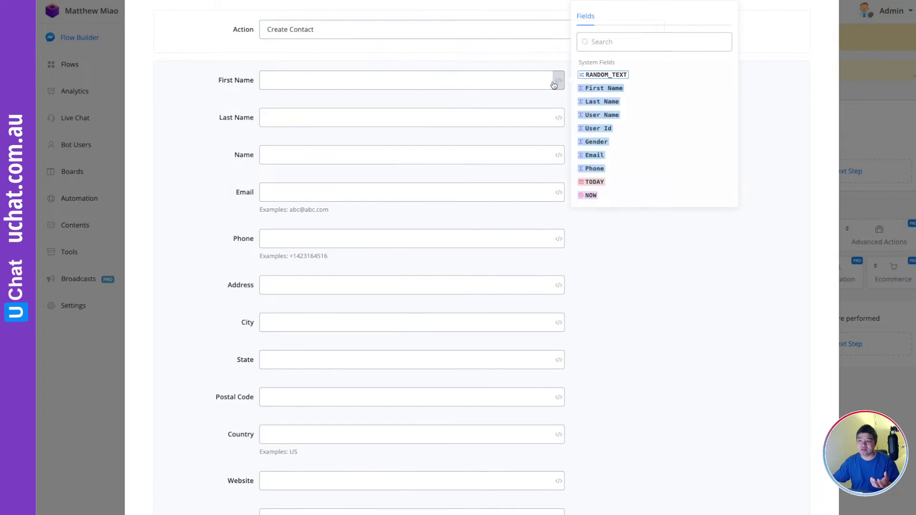
{"action": "left_click", "coordinate": [601, 89]}
{"action": "left_click", "coordinate": [376, 117]}
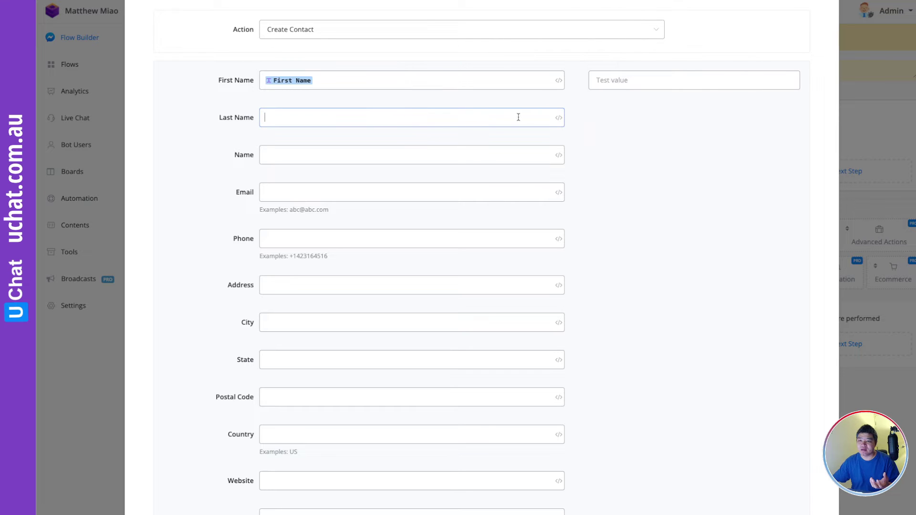
{"action": "left_click", "coordinate": [559, 117]}
{"action": "left_click", "coordinate": [602, 116]}
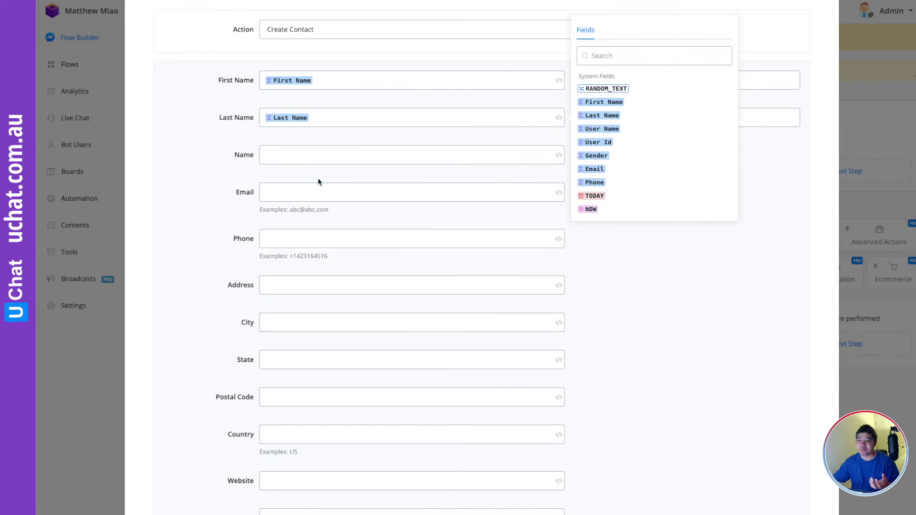
{"action": "scroll", "coordinate": [226, 234], "scroll_direction": "down", "scroll_amount": 3}
{"action": "scroll", "coordinate": [226, 235], "scroll_direction": "down", "scroll_amount": 1}
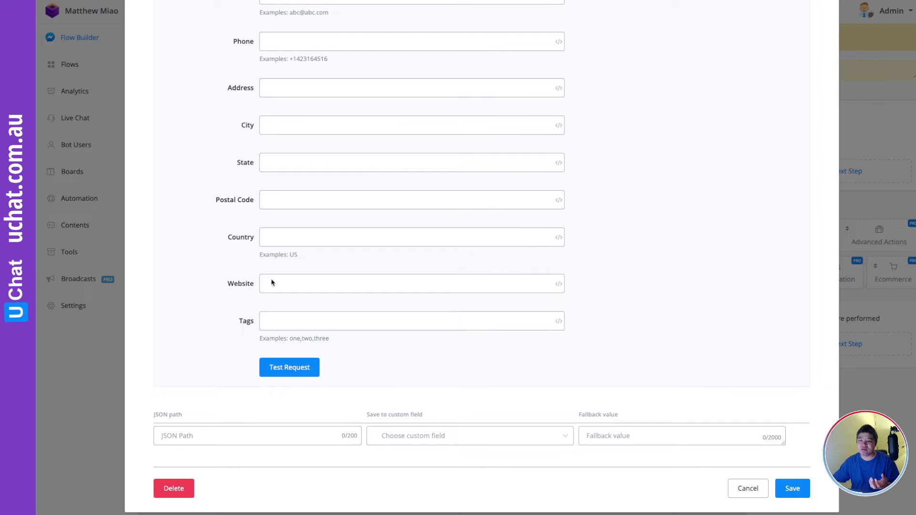
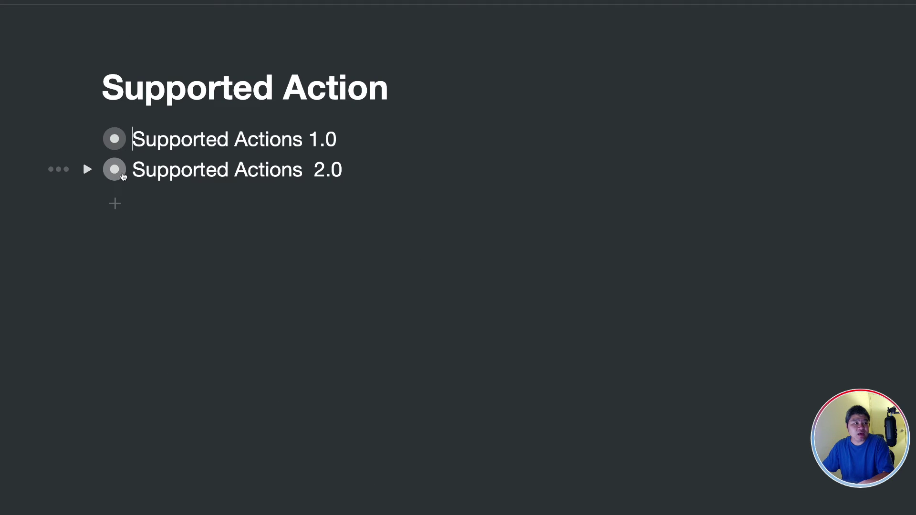
Switch to the notes outline and read through the Supported Actions 2.0 list
{"action": "left_click", "coordinate": [123, 175]}
{"action": "scroll", "coordinate": [371, 217], "scroll_direction": "down", "scroll_amount": 2}
{"action": "scroll", "coordinate": [370, 217], "scroll_direction": "down", "scroll_amount": 4}
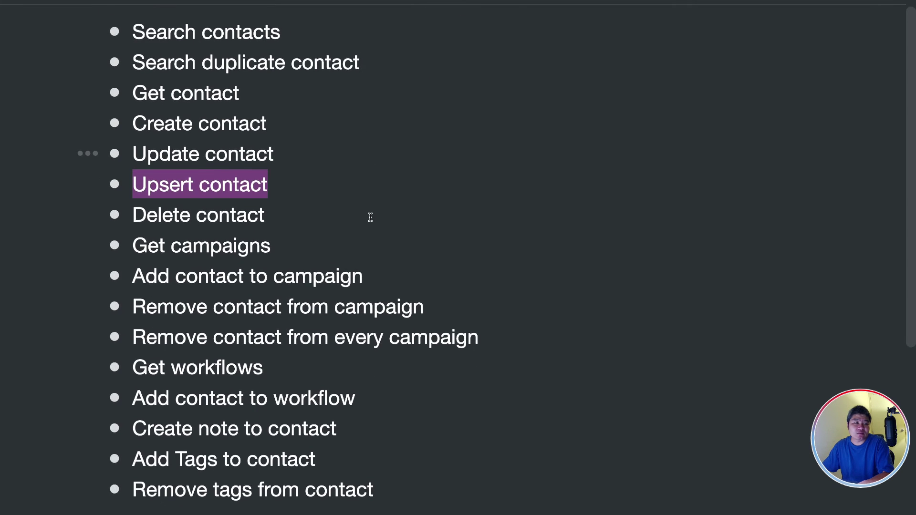
Switch back to UChat, discard the CRM V1 API edits and add the CRM V2 API integration to Action #6
{"action": "scroll", "coordinate": [370, 217], "scroll_direction": "up", "scroll_amount": 1}
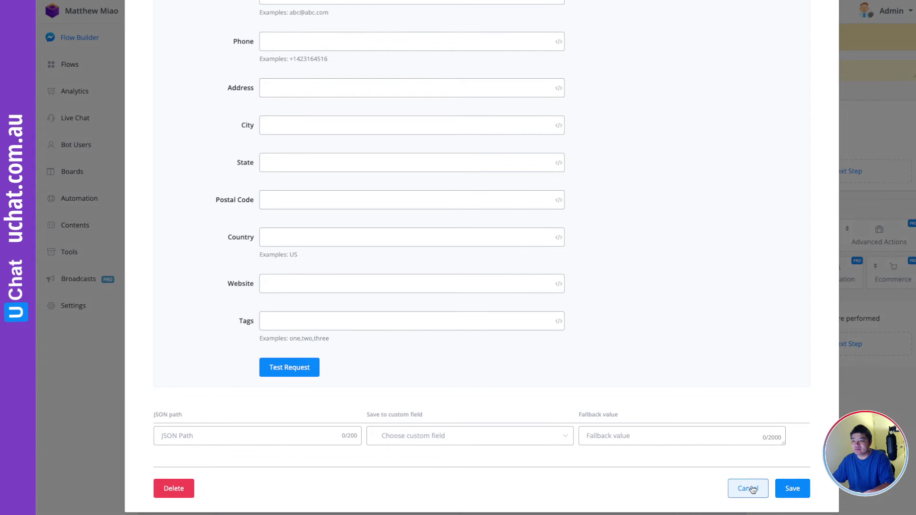
{"action": "left_click", "coordinate": [748, 488]}
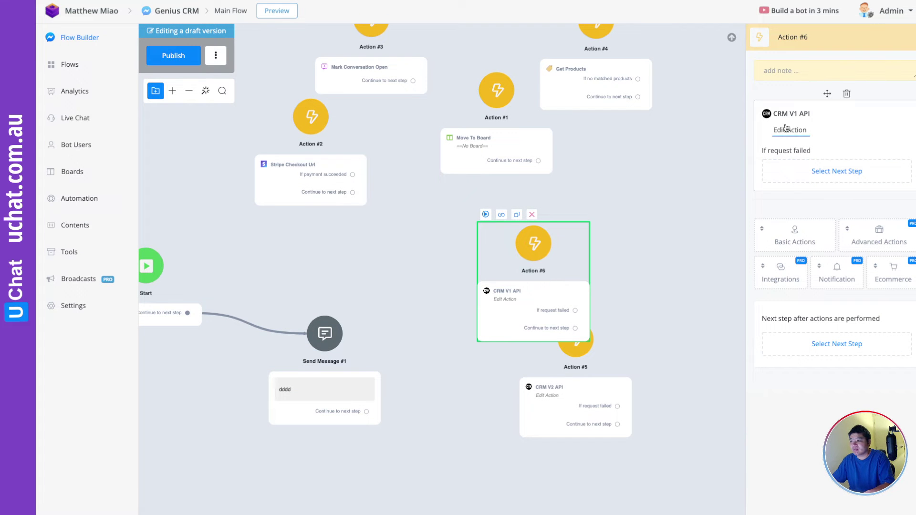
{"action": "left_click", "coordinate": [785, 274]}
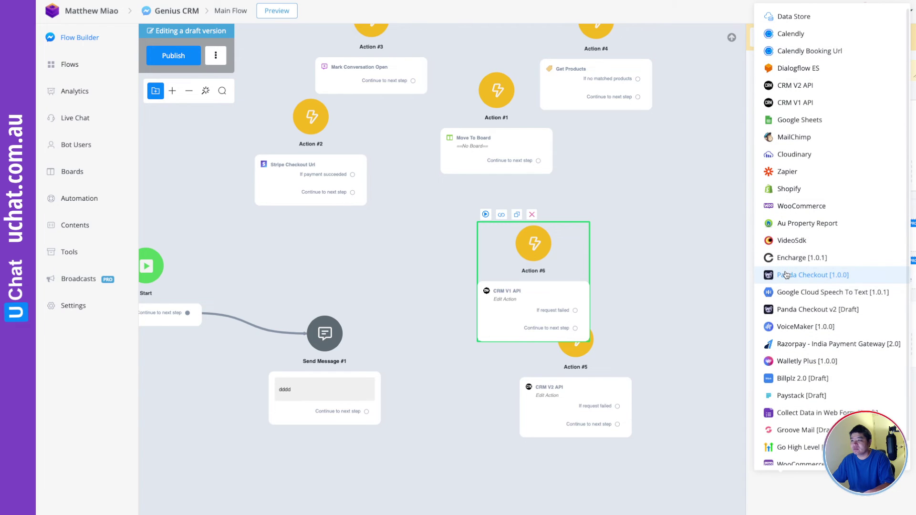
{"action": "left_click", "coordinate": [804, 87]}
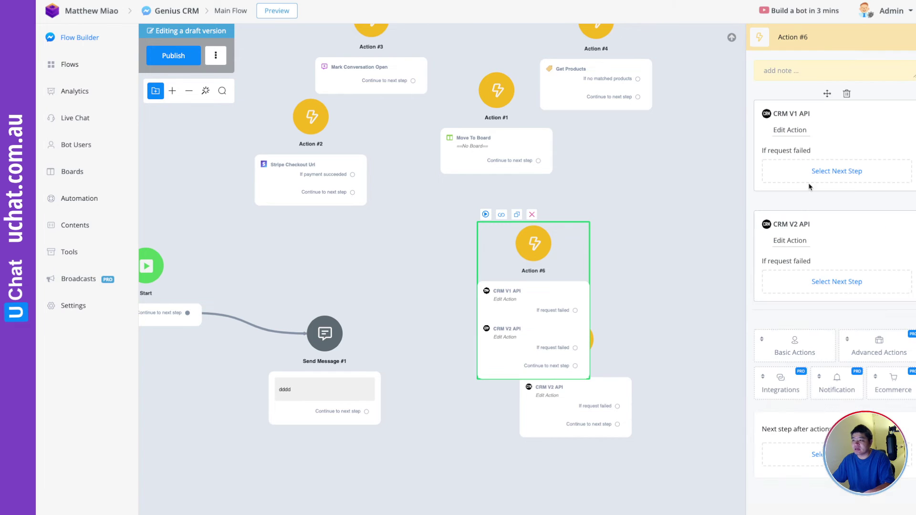
Open the new CRM V2 API action and review its full list of available operations
{"action": "left_click", "coordinate": [790, 240]}
{"action": "left_click", "coordinate": [341, 96]}
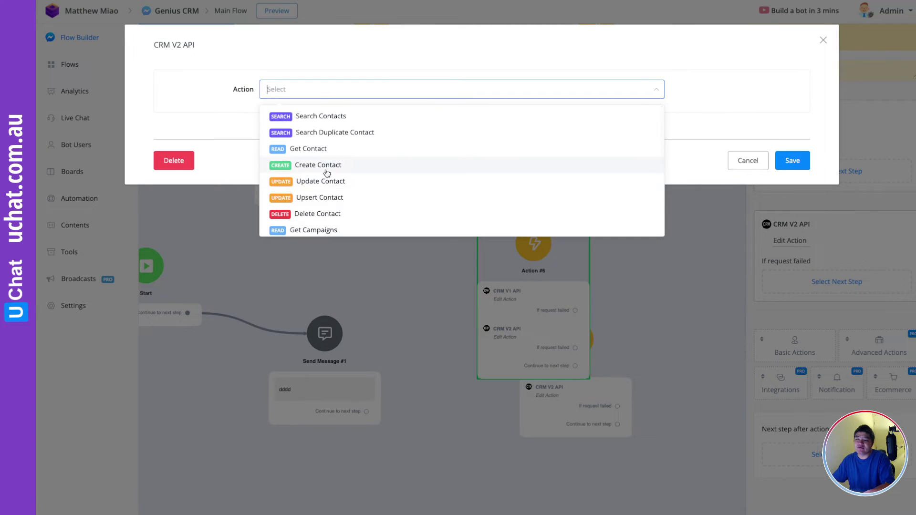
{"action": "scroll", "coordinate": [334, 180], "scroll_direction": "down", "scroll_amount": 4}
{"action": "scroll", "coordinate": [333, 184], "scroll_direction": "down", "scroll_amount": 1}
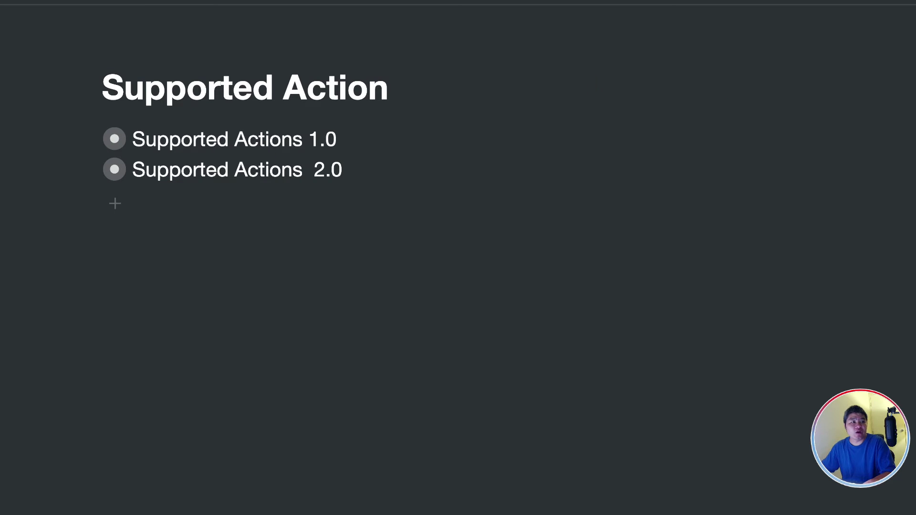
Switch to the notes outline, open Triggers and add the bullet "Only support GHL v2.0" below "Only in the omni channel"
{"action": "key", "text": "super+bracketleft"}
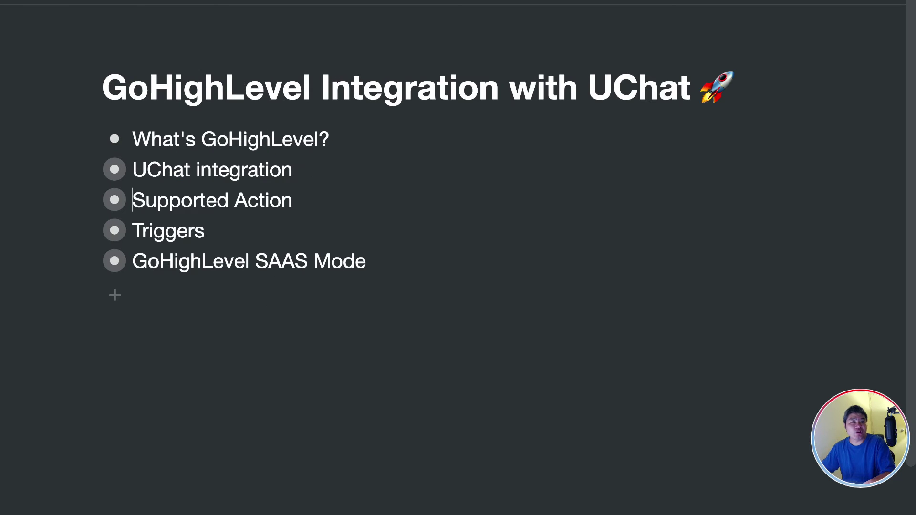
{"action": "left_click", "coordinate": [114, 231]}
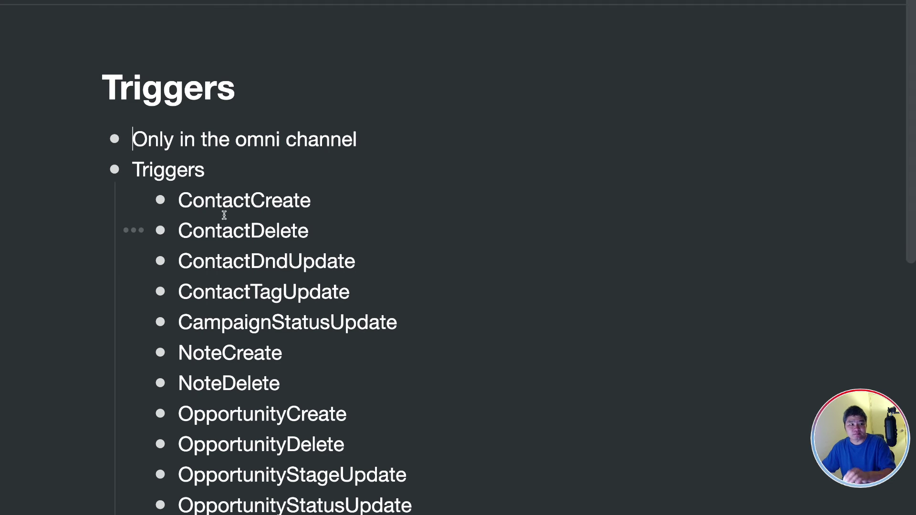
{"action": "left_click", "coordinate": [368, 133]}
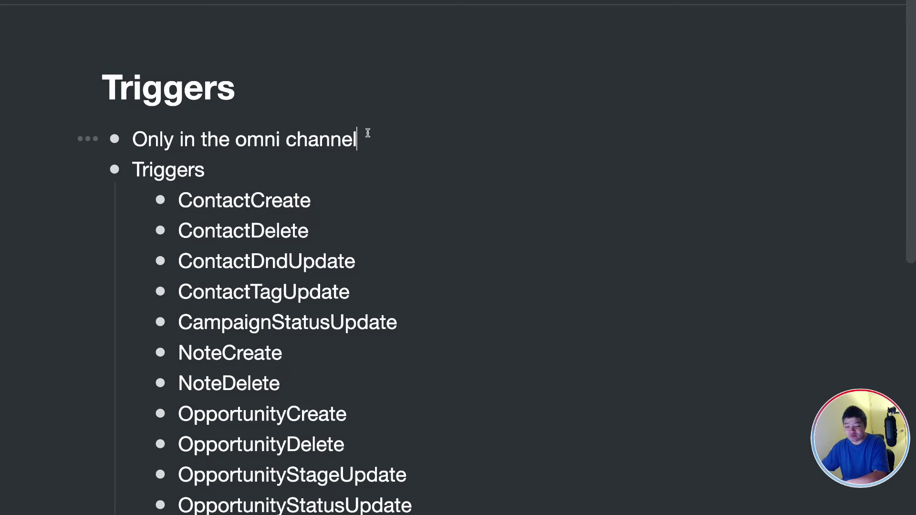
{"action": "key", "text": "Return"}
{"action": "type", "text": "Only support GHL v2.0"}
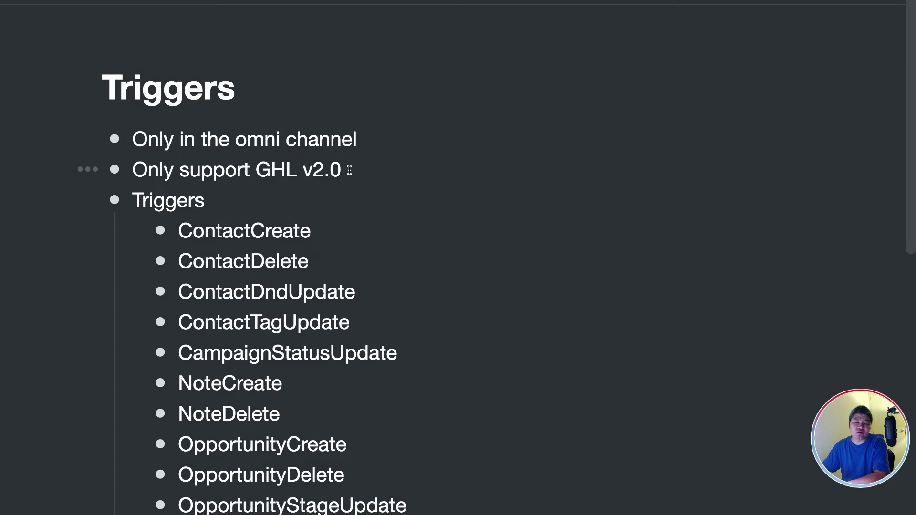
Highlight the GHL v2.0 and omni channel notes and read through the trigger list from ContactCreate to TaskComplete
{"action": "left_click_drag", "start_coordinate": [356, 170], "coordinate": [86, 168]}
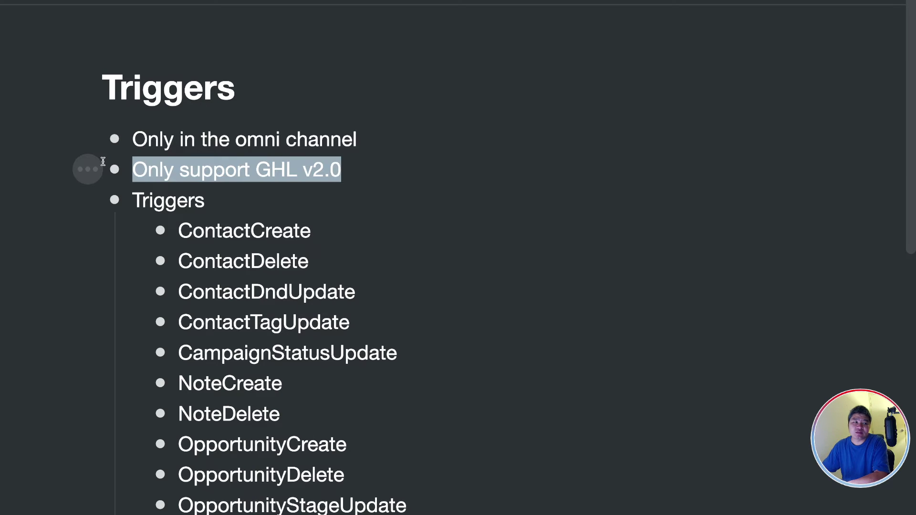
{"action": "left_click", "coordinate": [356, 171]}
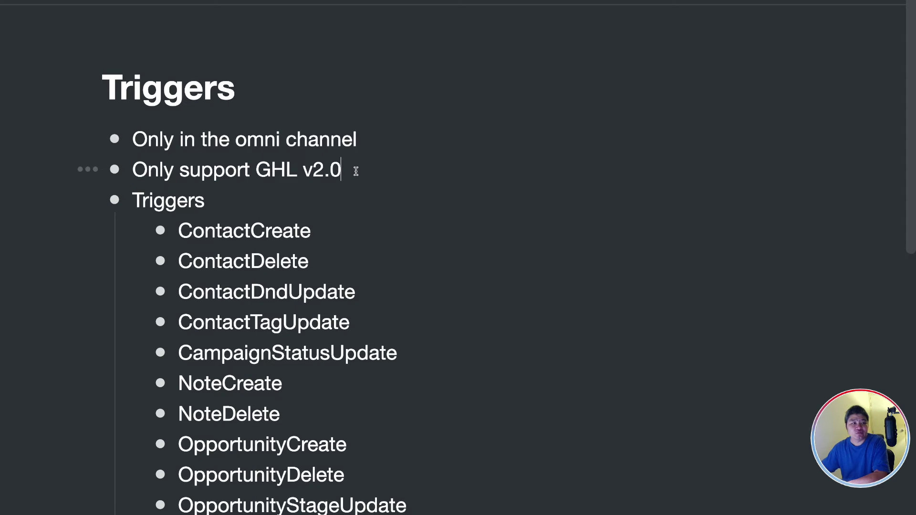
{"action": "left_click", "coordinate": [362, 137]}
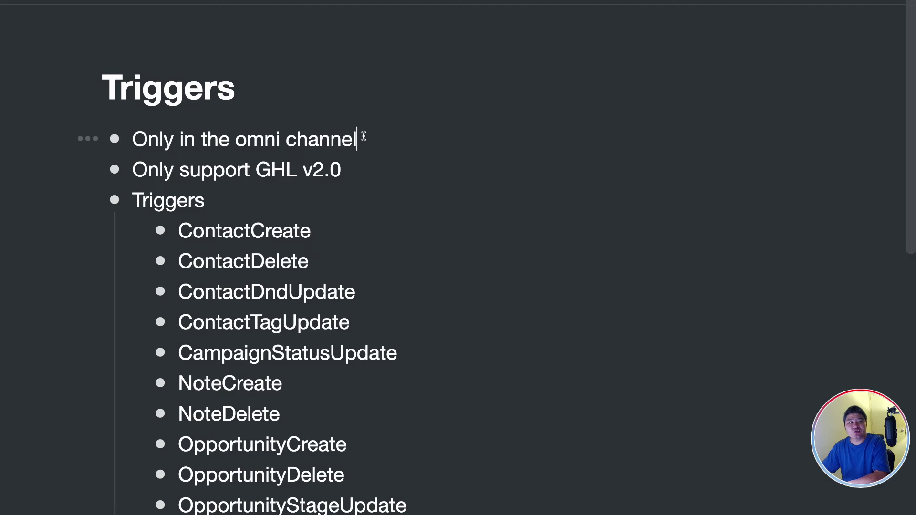
{"action": "left_click_drag", "start_coordinate": [363, 137], "coordinate": [128, 133]}
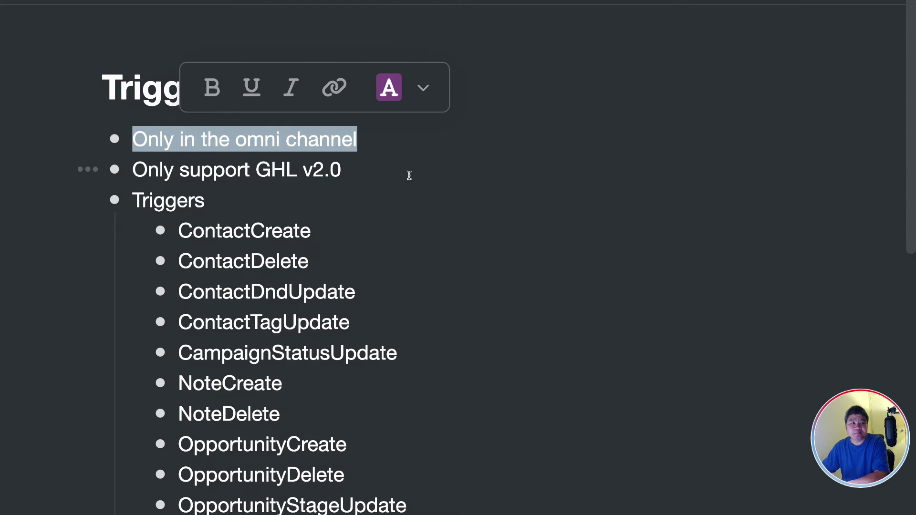
{"action": "left_click", "coordinate": [474, 179]}
{"action": "scroll", "coordinate": [252, 197], "scroll_direction": "down", "scroll_amount": 6}
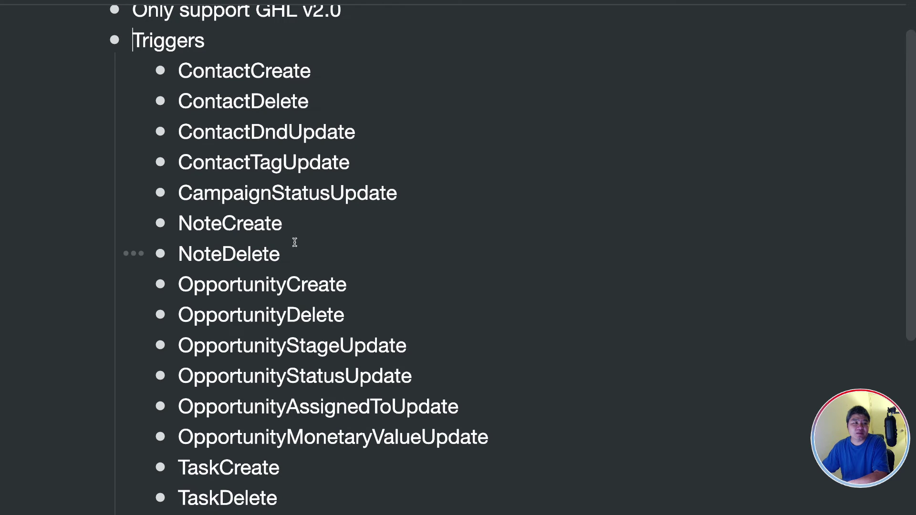
{"action": "scroll", "coordinate": [292, 241], "scroll_direction": "down", "scroll_amount": 3}
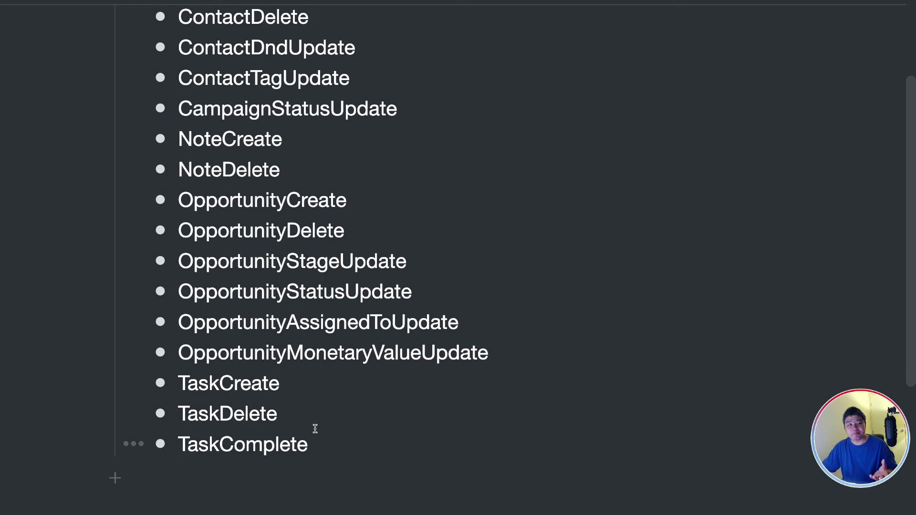
{"action": "scroll", "coordinate": [328, 391], "scroll_direction": "up", "scroll_amount": 6}
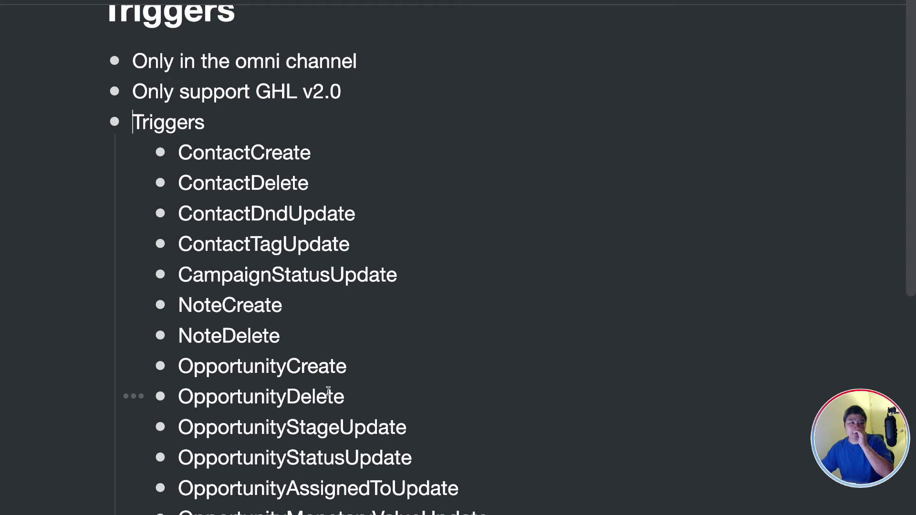
Add the bullet "These contacts need to be created from UChat" below "Only support GHL v2.0"
{"action": "left_click", "coordinate": [357, 91]}
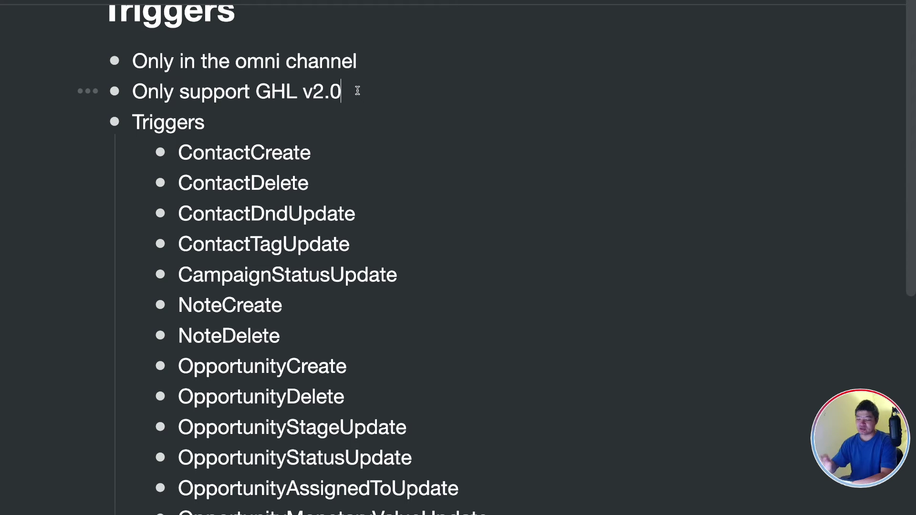
{"action": "key", "text": "Return"}
{"action": "type", "text": "These "}
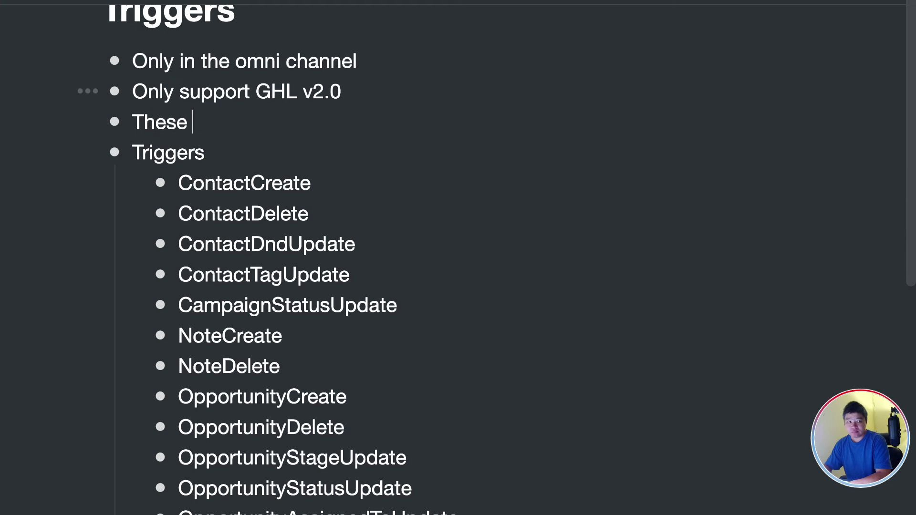
{"action": "type", "text": "contacts"}
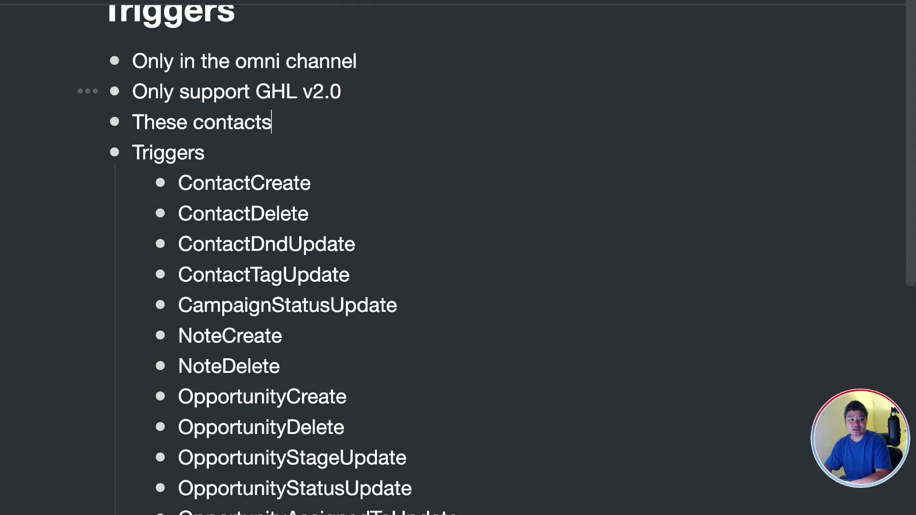
{"action": "type", "text": " need to b"}
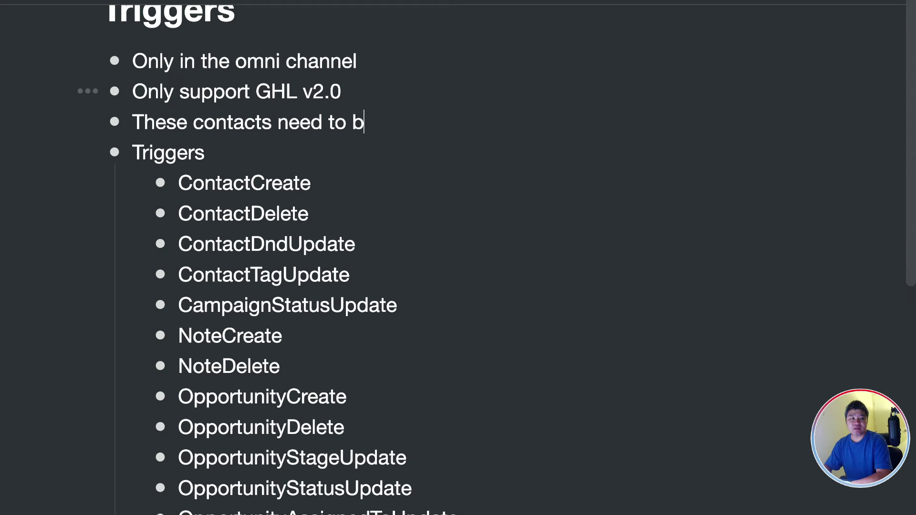
{"action": "type", "text": "e created fro"}
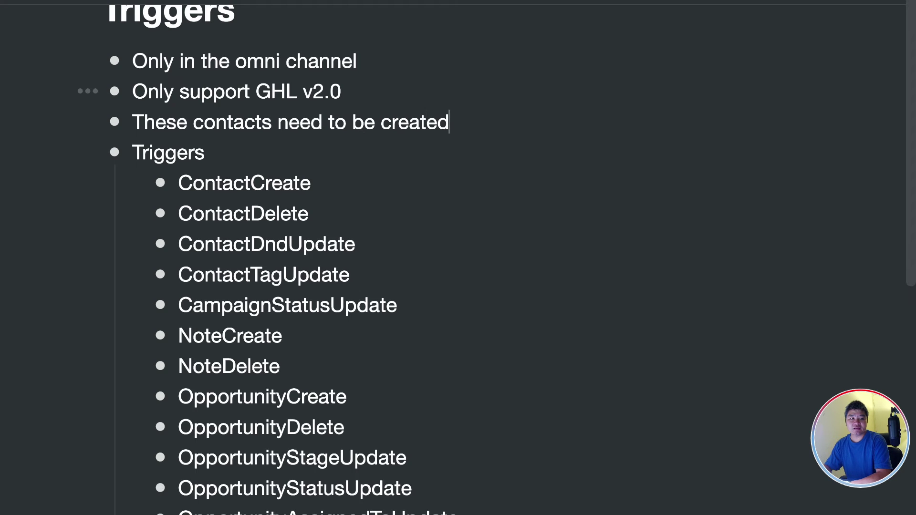
{"action": "type", "text": "m UChat"}
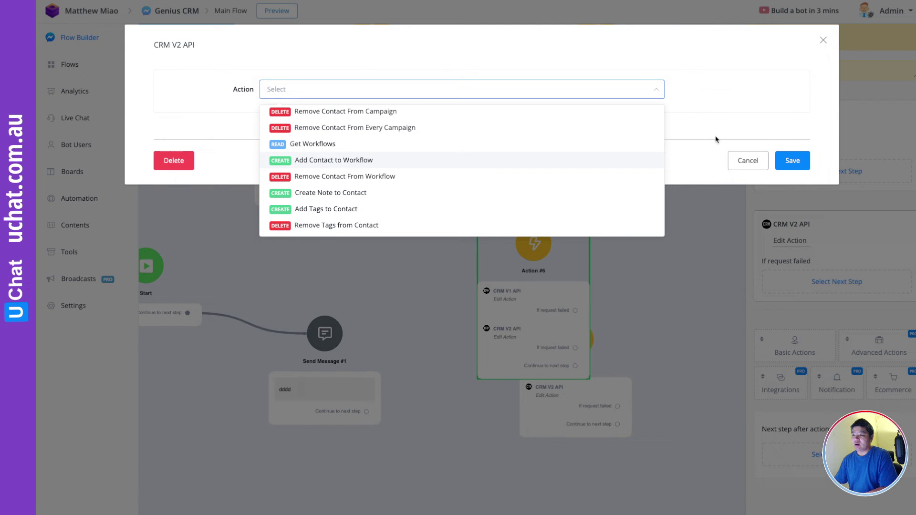
Switch back to UChat, publish the draft flow without configuring the CRM V2 API action, and return to the workspace dashboard
{"action": "left_click", "coordinate": [748, 160]}
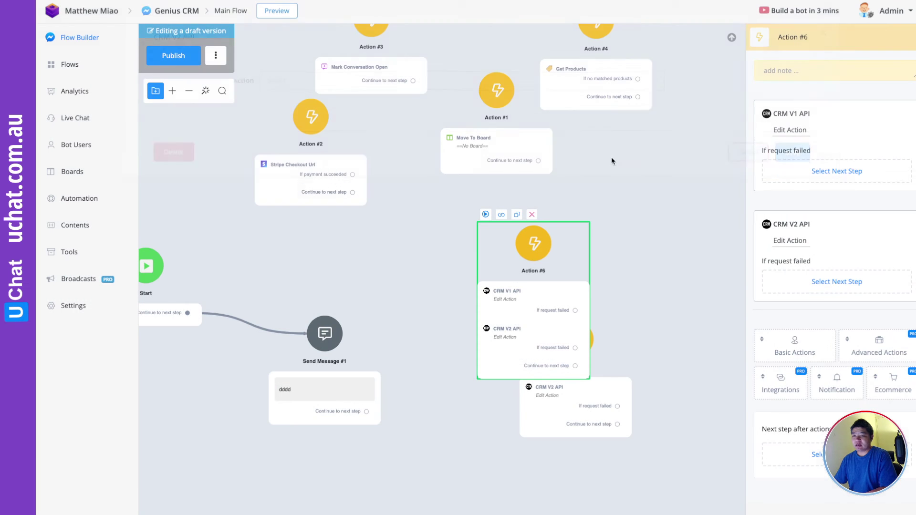
{"action": "left_click", "coordinate": [173, 55]}
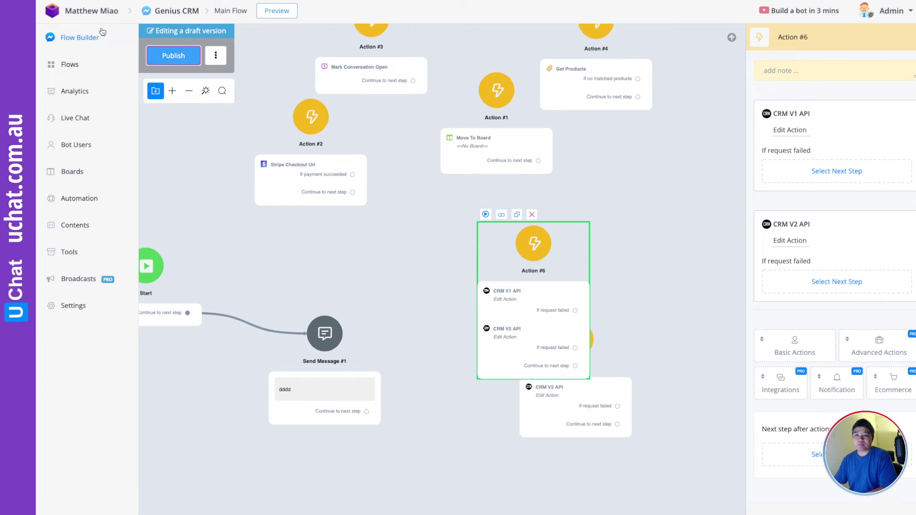
{"action": "left_click", "coordinate": [91, 79]}
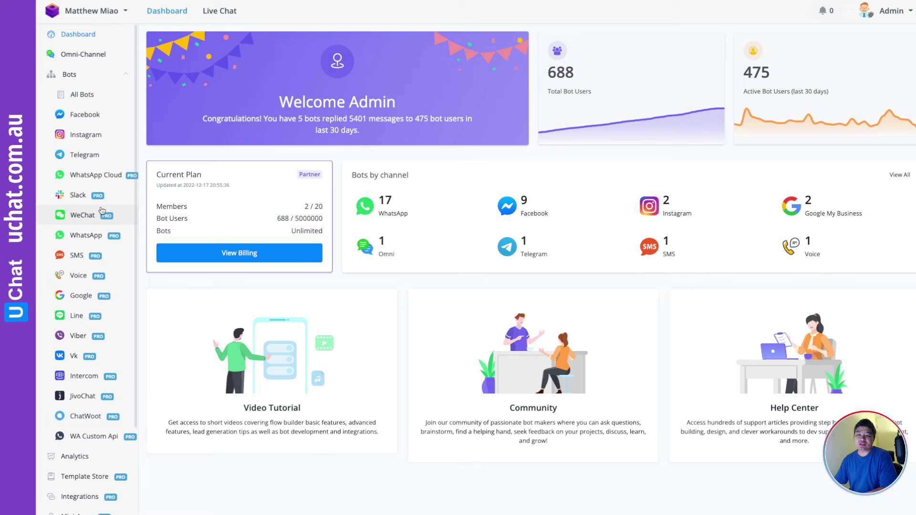
Find CRM V2 among the workspace integrations and open it to review the connected account
{"action": "scroll", "coordinate": [76, 215], "scroll_direction": "down", "scroll_amount": 3}
{"action": "left_click", "coordinate": [73, 363]}
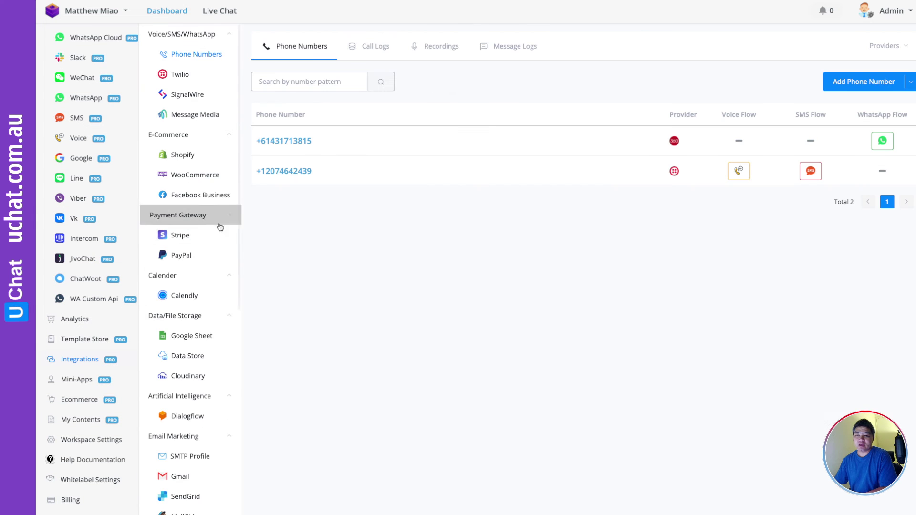
{"action": "scroll", "coordinate": [174, 360], "scroll_direction": "down", "scroll_amount": 5}
{"action": "scroll", "coordinate": [173, 360], "scroll_direction": "down", "scroll_amount": 3}
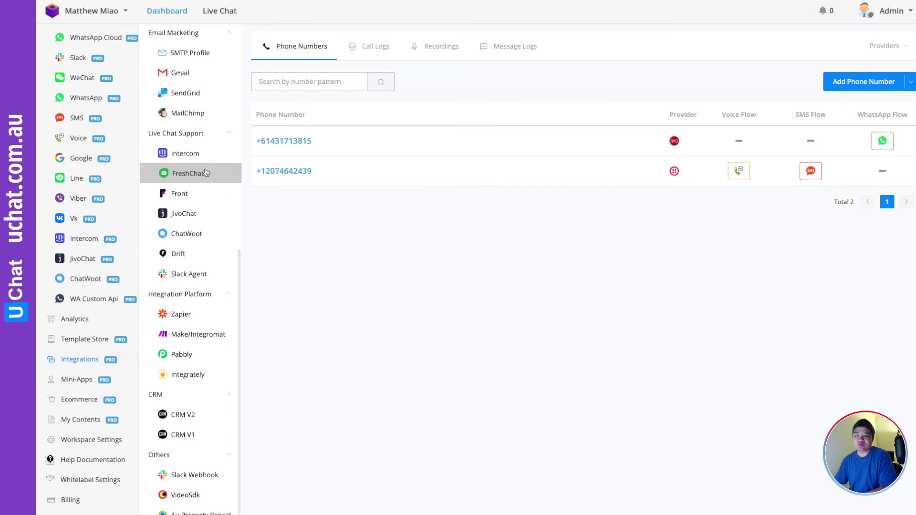
{"action": "scroll", "coordinate": [193, 179], "scroll_direction": "up", "scroll_amount": 4}
{"action": "scroll", "coordinate": [204, 170], "scroll_direction": "down", "scroll_amount": 4}
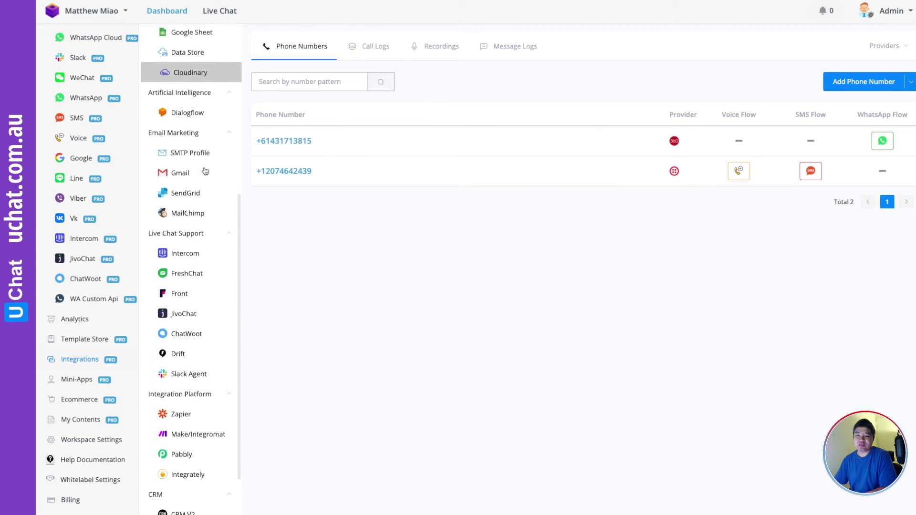
{"action": "left_click", "coordinate": [188, 444]}
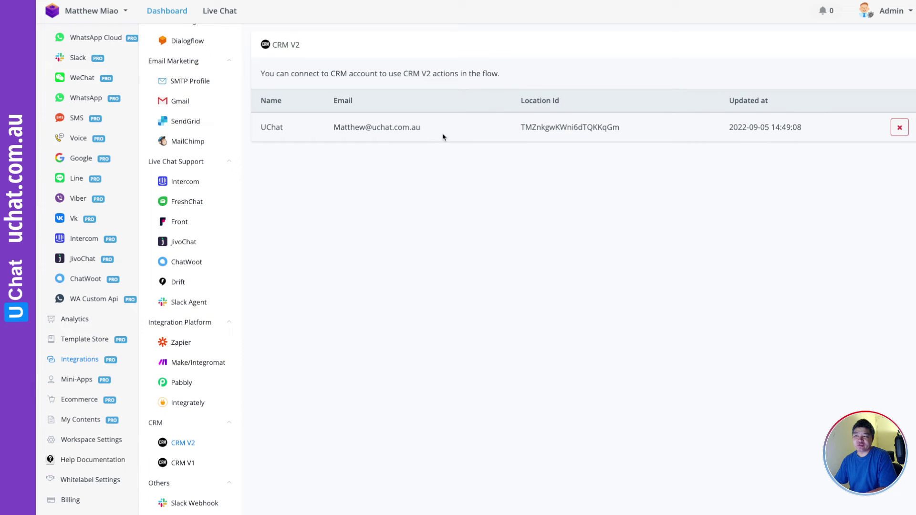
Open the workspace's Omni Channel bot and view its automation triggers
{"action": "scroll", "coordinate": [82, 186], "scroll_direction": "up", "scroll_amount": 3}
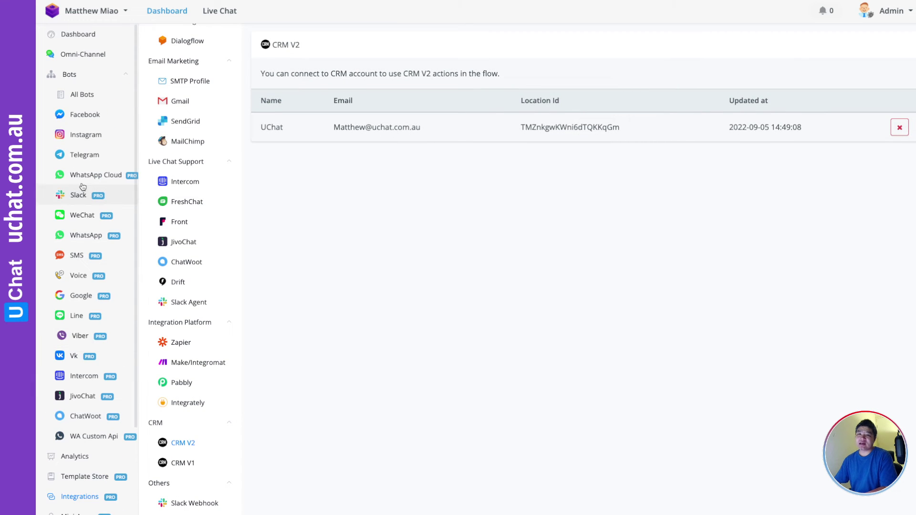
{"action": "left_click", "coordinate": [84, 54]}
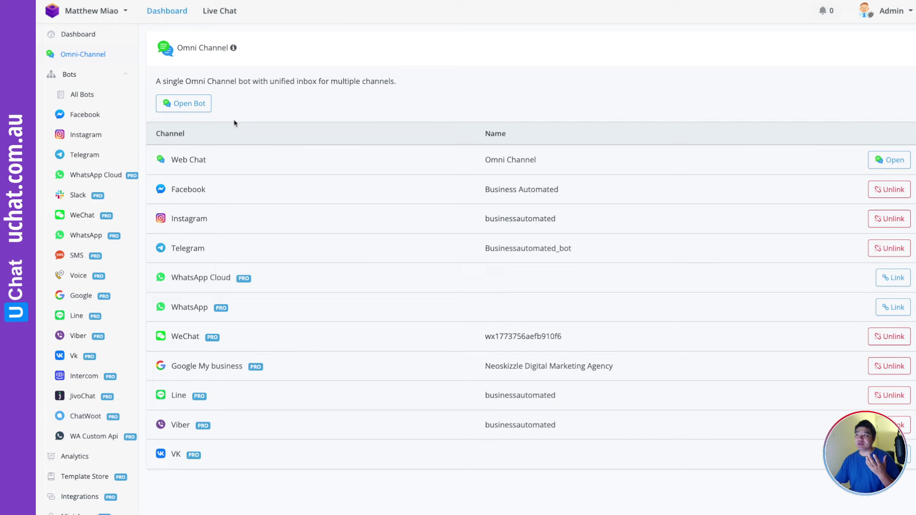
{"action": "left_click", "coordinate": [189, 103]}
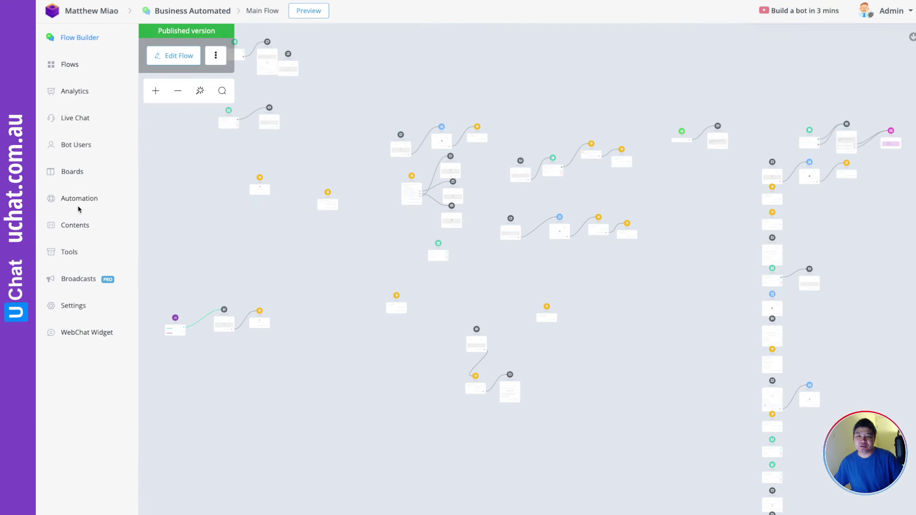
{"action": "left_click", "coordinate": [75, 200]}
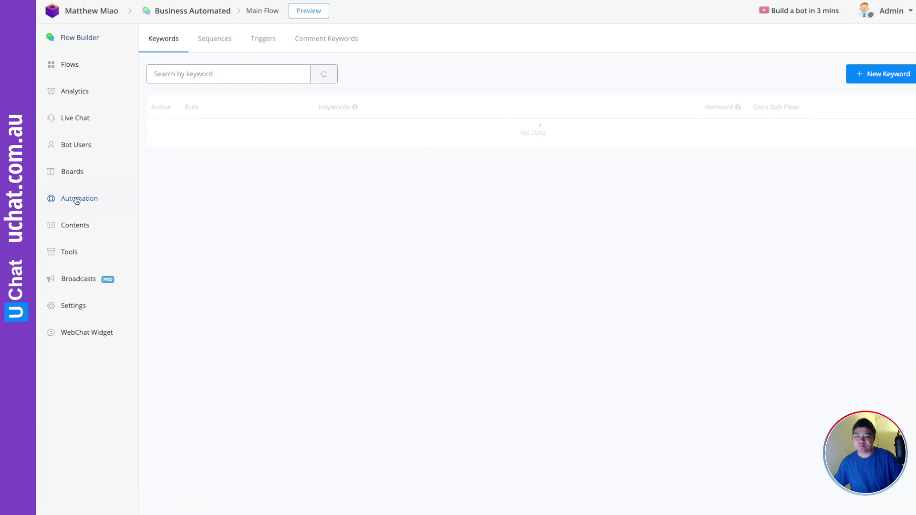
{"action": "left_click", "coordinate": [263, 39]}
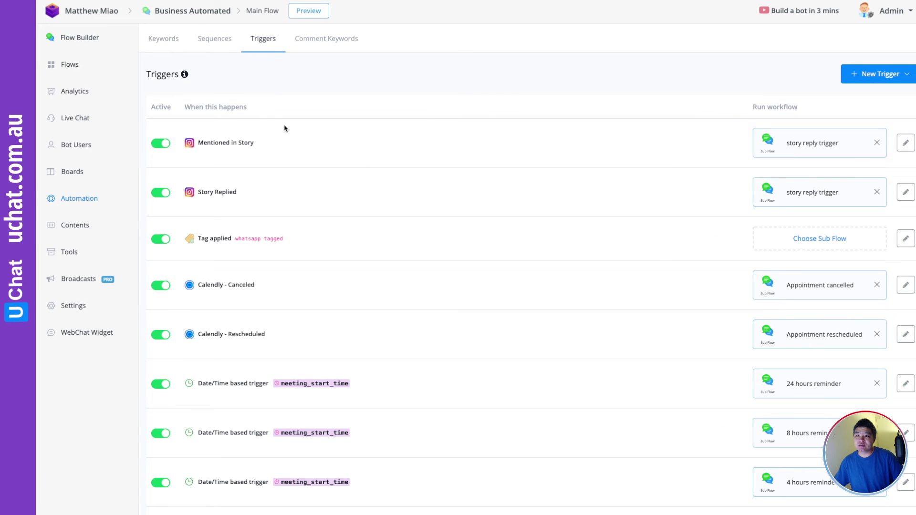
Add a new CRM V2 Webhook trigger and review its event types and the user fields available for the webhook payload
{"action": "left_click", "coordinate": [878, 75]}
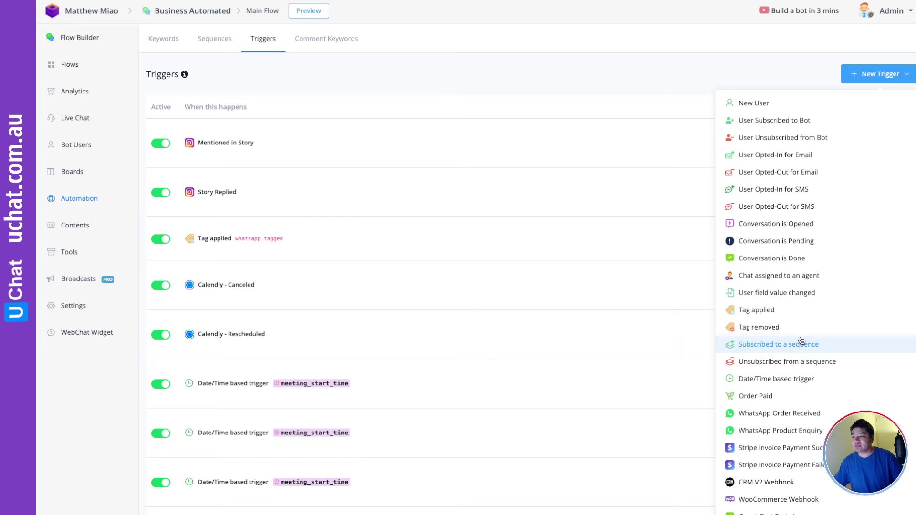
{"action": "scroll", "coordinate": [801, 344], "scroll_direction": "down", "scroll_amount": 3}
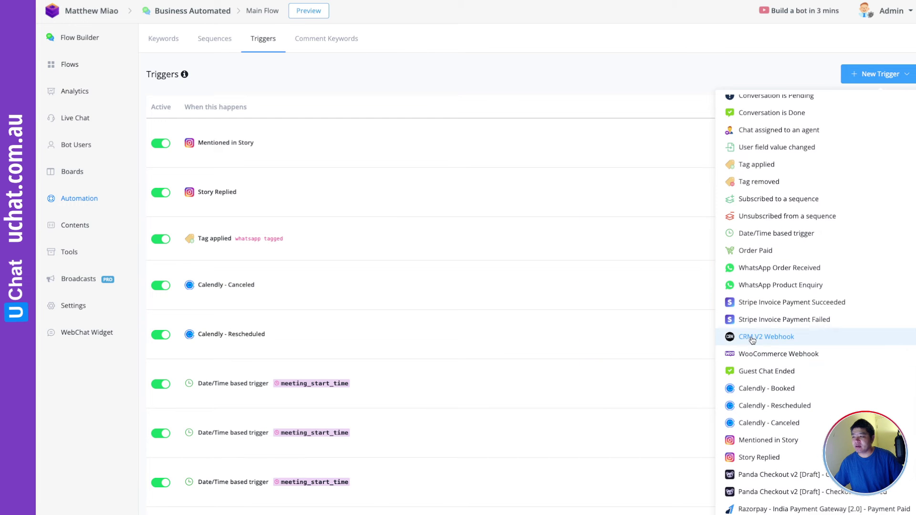
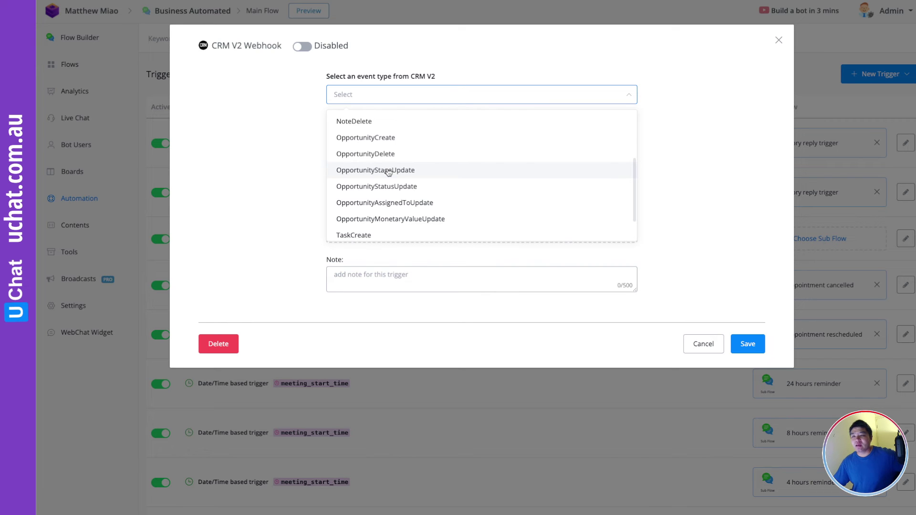
{"action": "left_click", "coordinate": [264, 162]}
{"action": "left_click", "coordinate": [527, 164]}
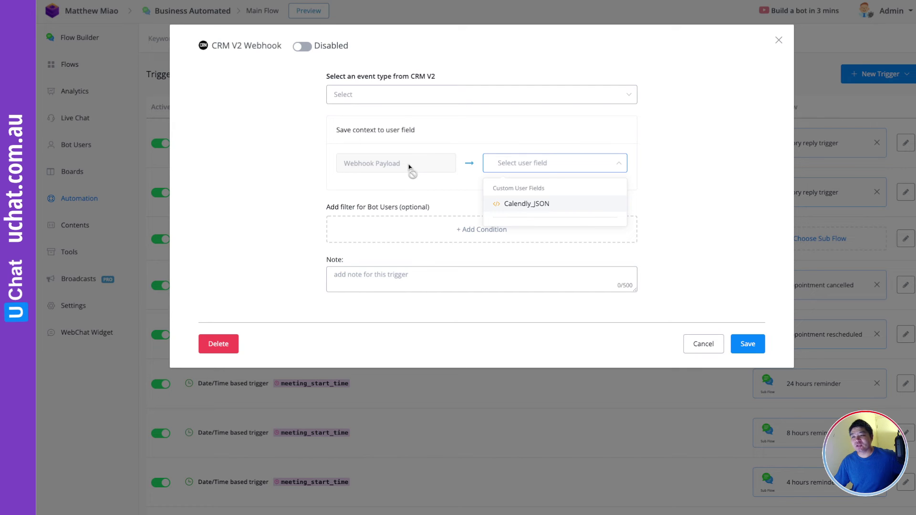
Set the trigger's event type to ContactTagUpdate and check the user field options for the webhook payload without choosing one
{"action": "left_click", "coordinate": [369, 98]}
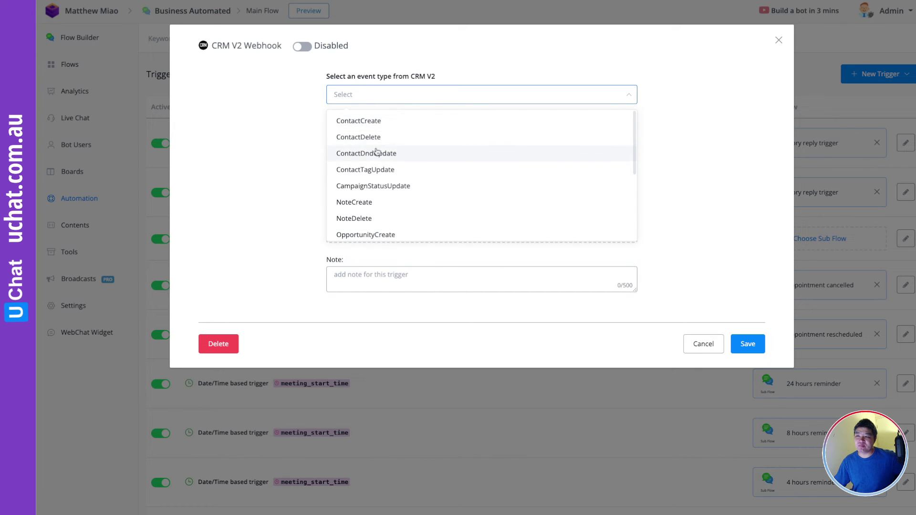
{"action": "left_click", "coordinate": [379, 170]}
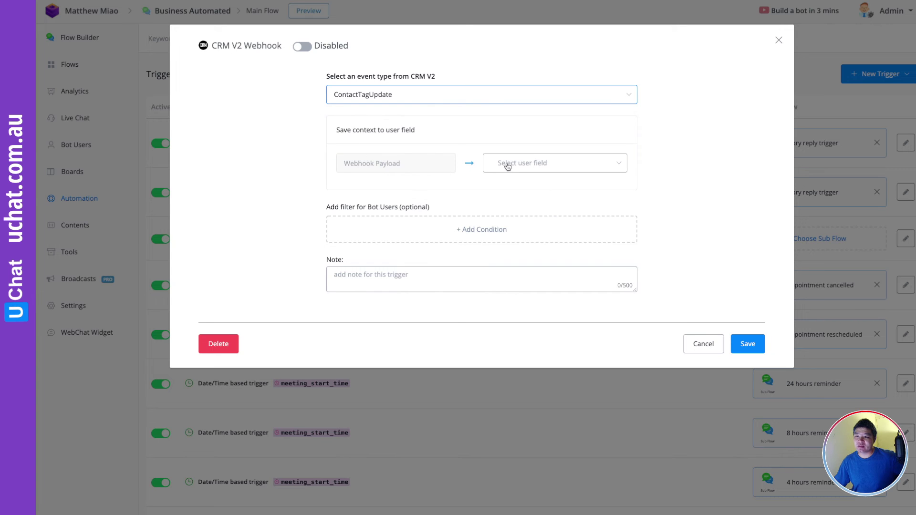
{"action": "left_click", "coordinate": [402, 169]}
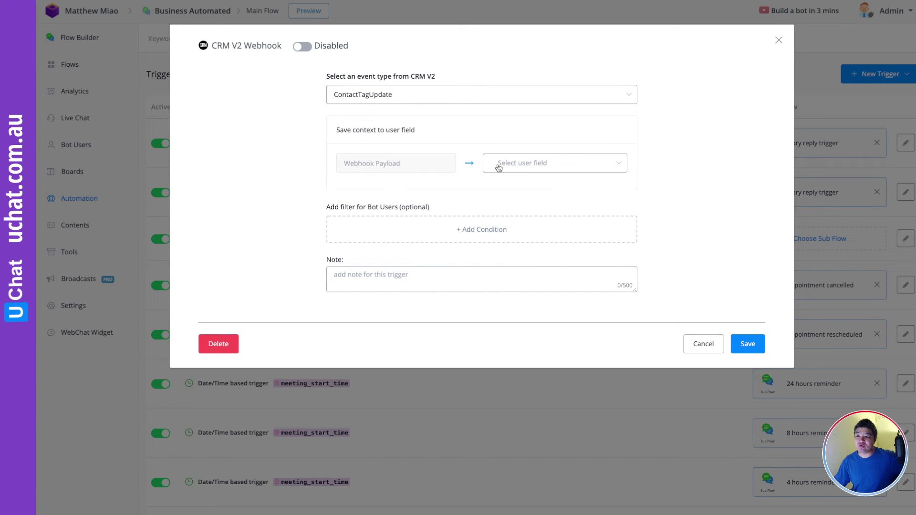
{"action": "left_click", "coordinate": [525, 162]}
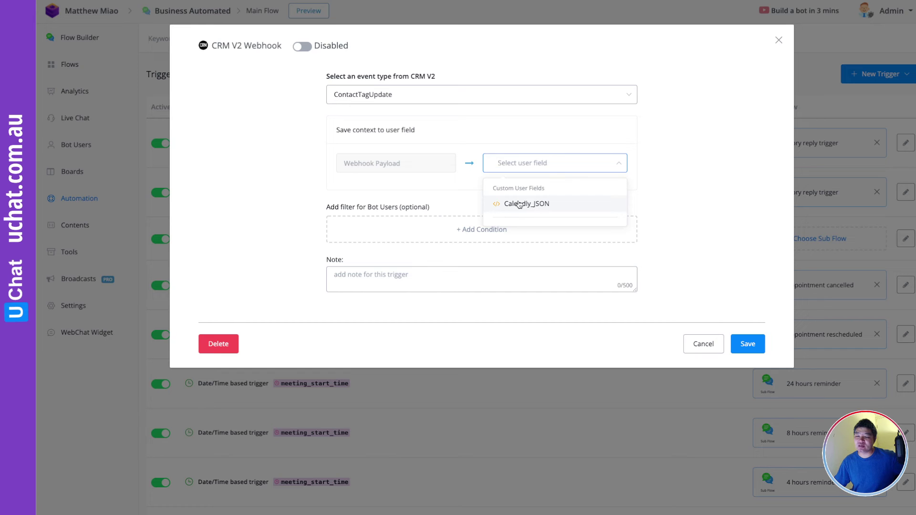
{"action": "left_click", "coordinate": [463, 187]}
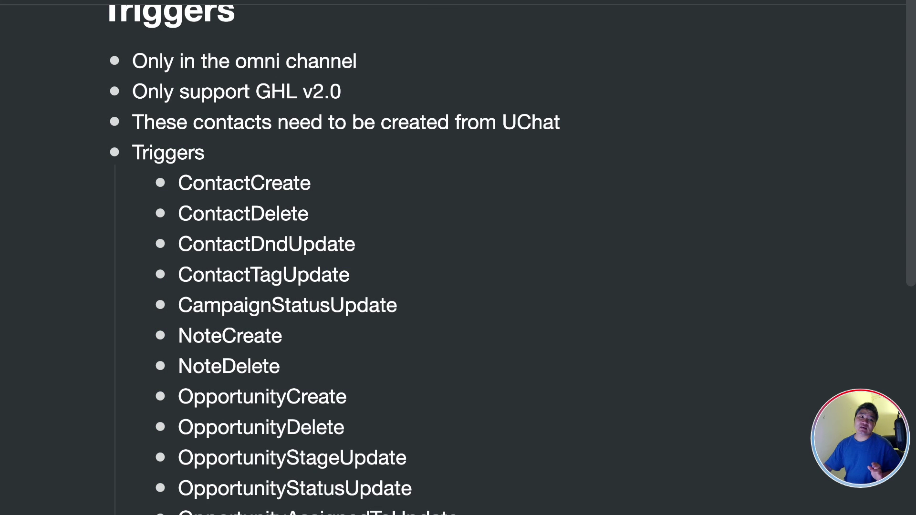
Switch to the notes outline, review the Triggers topic, and open the GoHighLevel SAAS Mode topic
{"action": "left_click", "coordinate": [560, 122]}
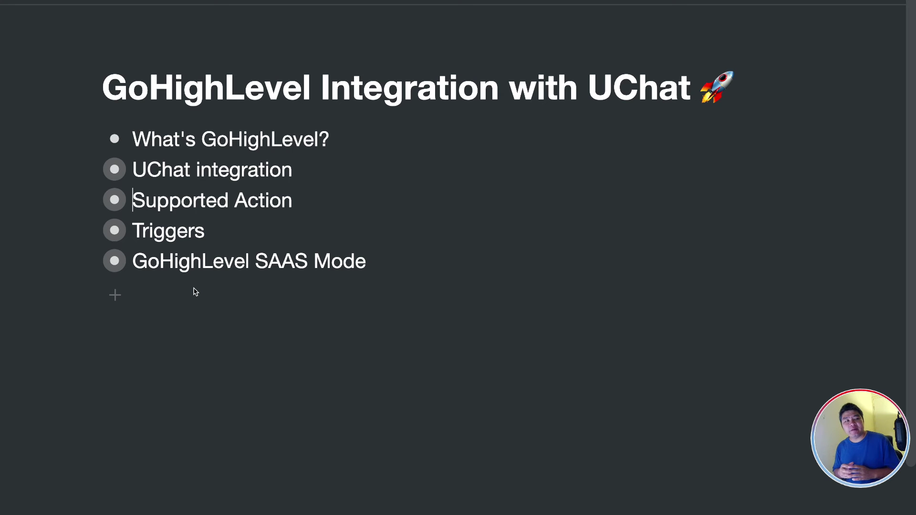
{"action": "left_click", "coordinate": [109, 265]}
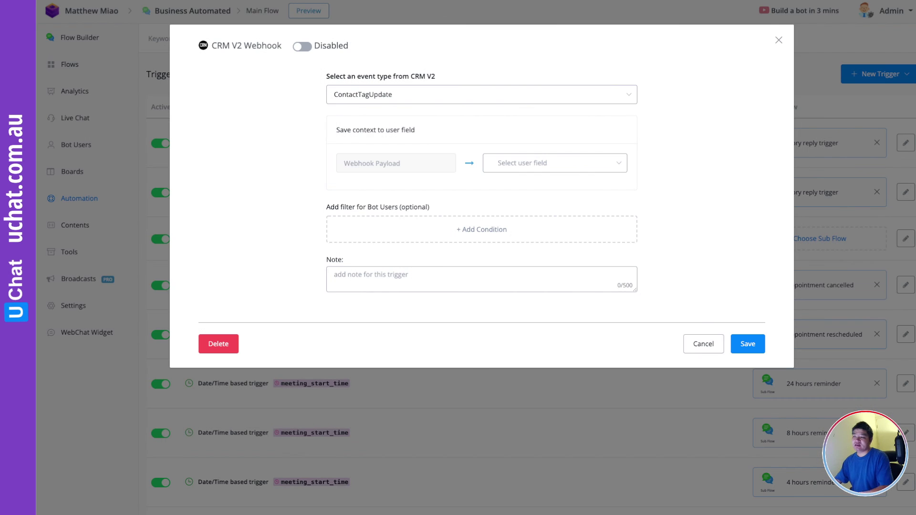
Switch back to UChat, cancel the CRM V2 Webhook trigger edits, and open the whitelabel settings from the workspace dashboard
{"action": "left_click", "coordinate": [703, 344]}
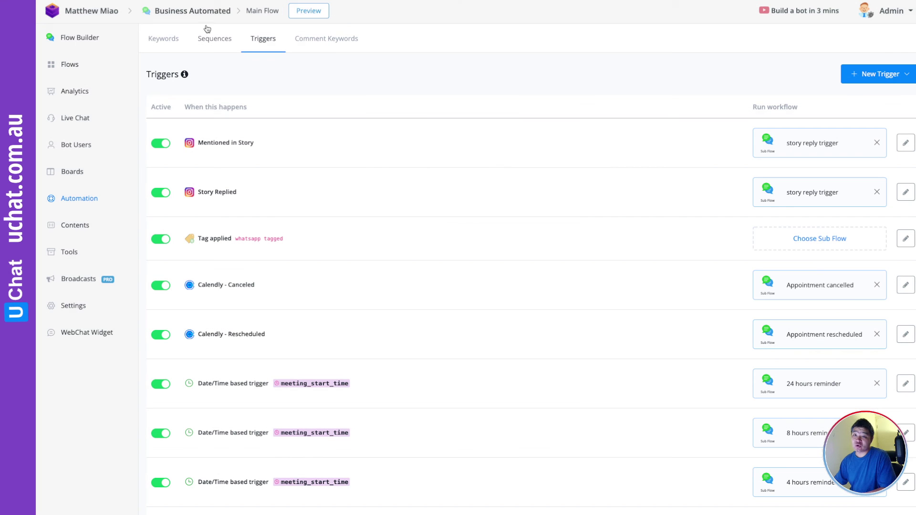
{"action": "left_click", "coordinate": [94, 12]}
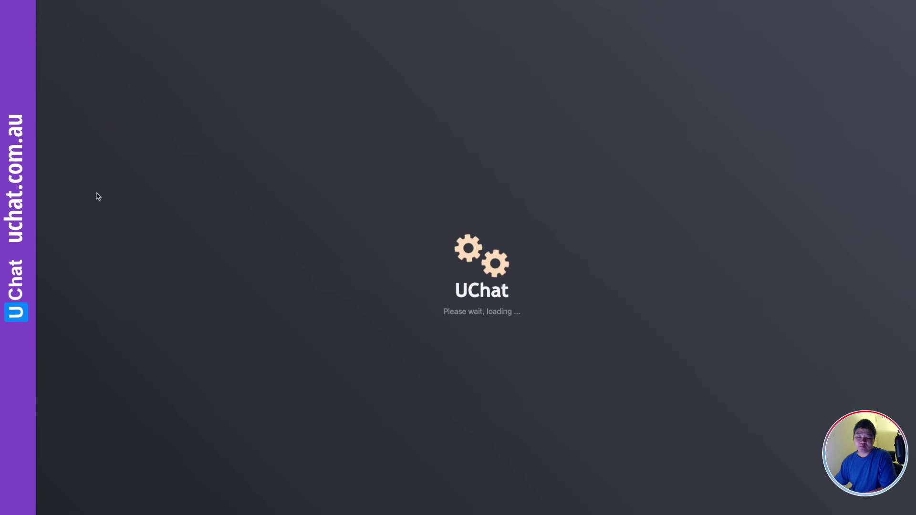
{"action": "scroll", "coordinate": [97, 196], "scroll_direction": "down", "scroll_amount": 5}
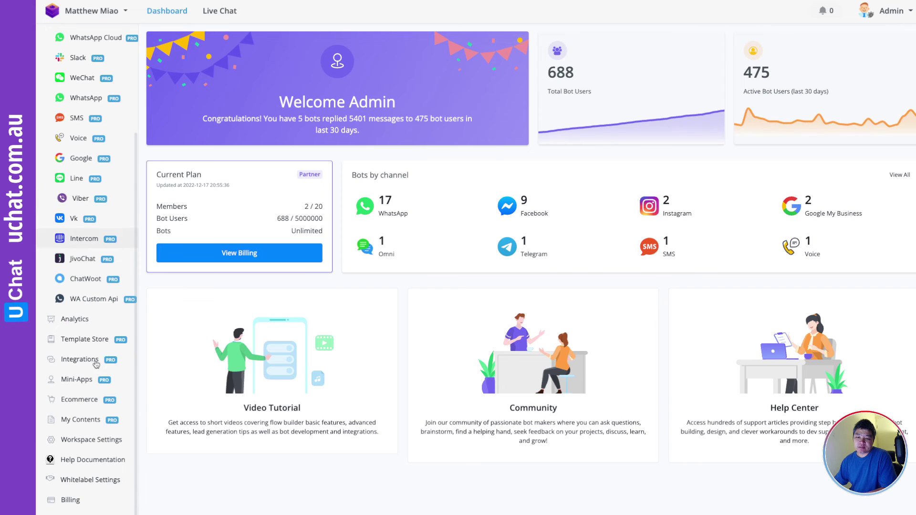
{"action": "left_click", "coordinate": [99, 479]}
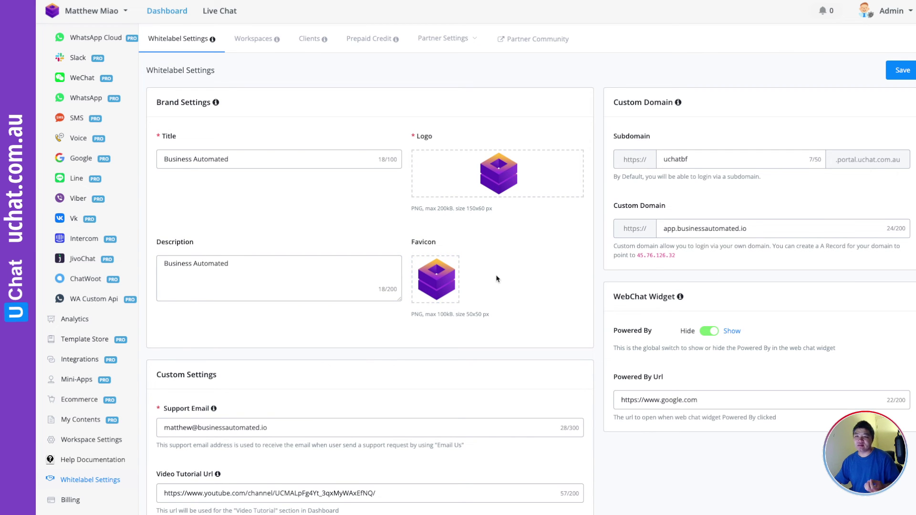
Look over the list of whitelabel workspaces and open the GoHighLevel Agency Integration page of the partner settings
{"action": "left_click", "coordinate": [255, 39]}
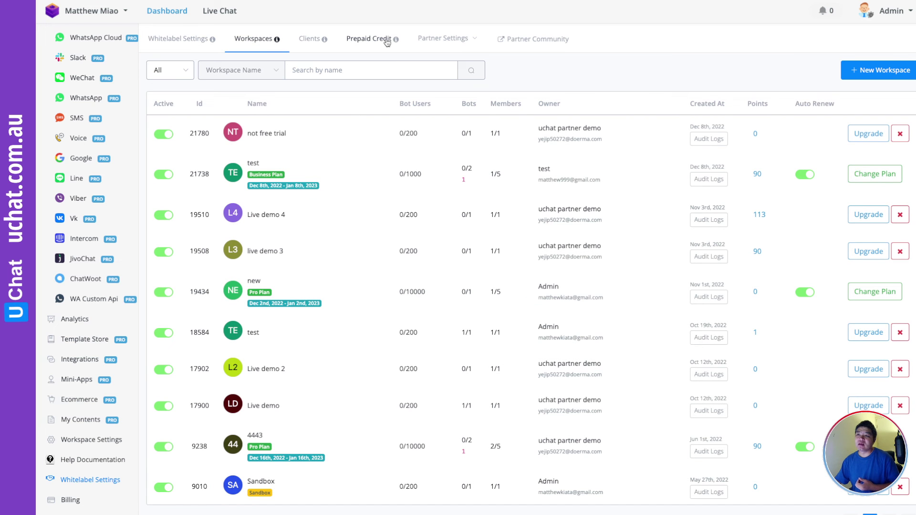
{"action": "left_click", "coordinate": [443, 39]}
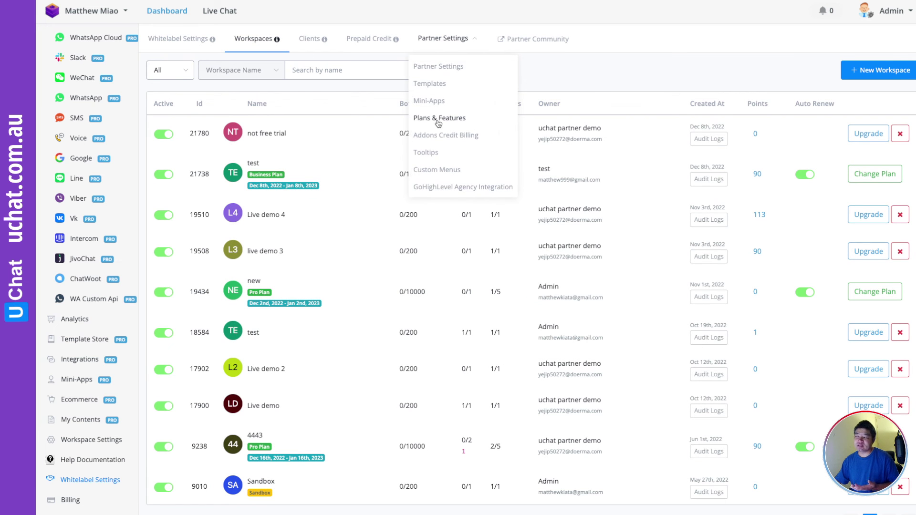
{"action": "mouse_move", "coordinate": [438, 120]}
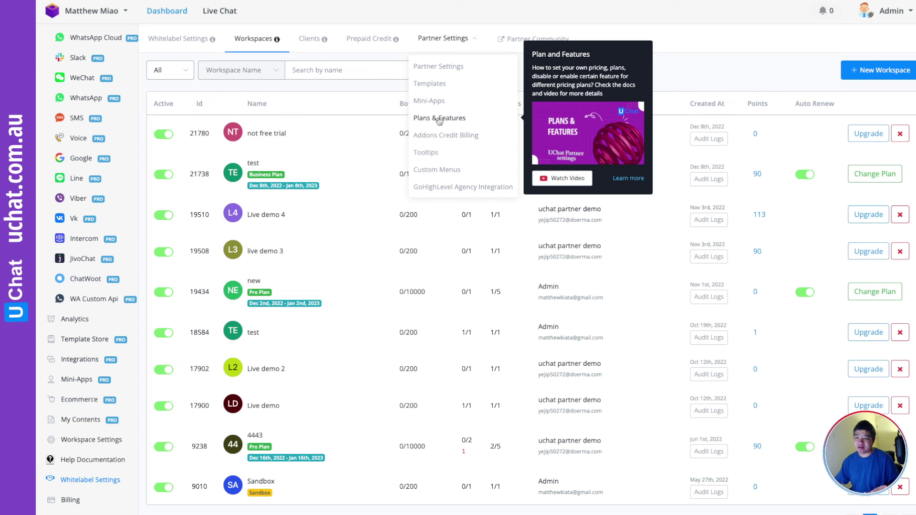
{"action": "left_click", "coordinate": [461, 190]}
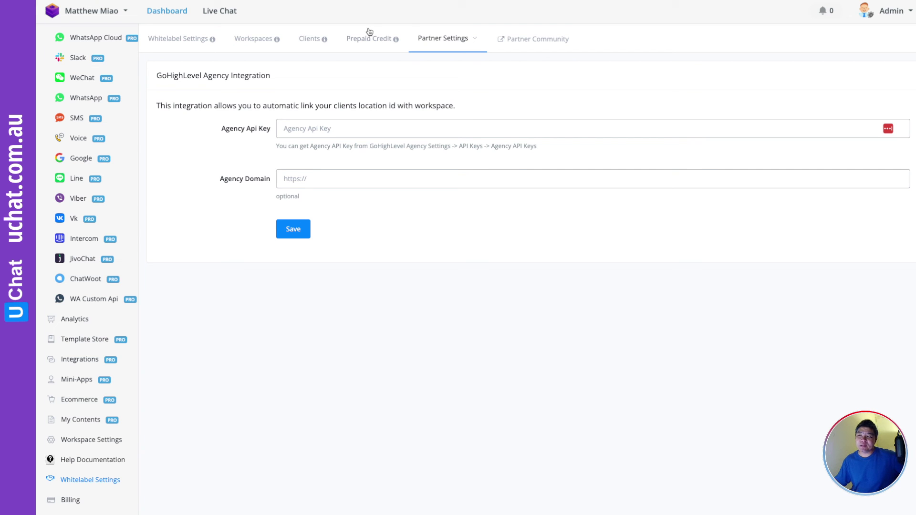
Open the Business Plan in the partner Plans & Features and review its Stripe Billing settings
{"action": "left_click", "coordinate": [441, 38]}
{"action": "left_click", "coordinate": [435, 118]}
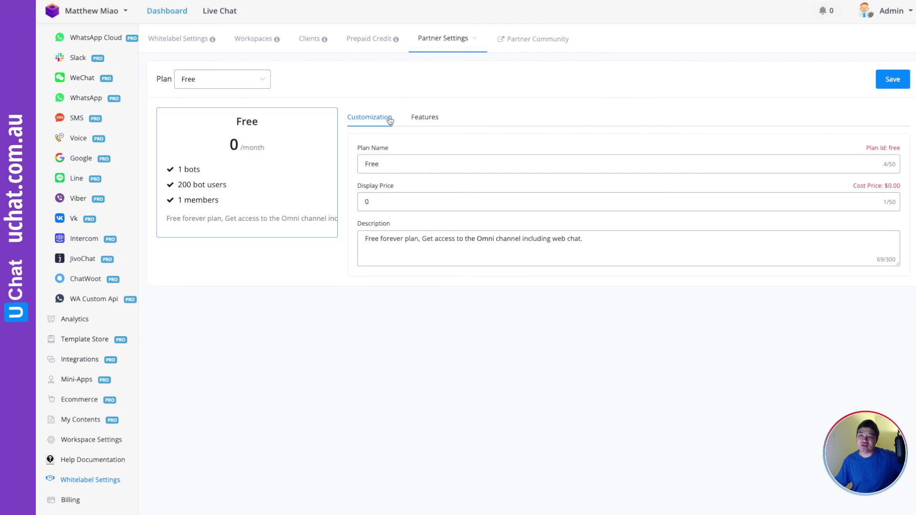
{"action": "left_click", "coordinate": [239, 79]}
{"action": "left_click", "coordinate": [222, 125]}
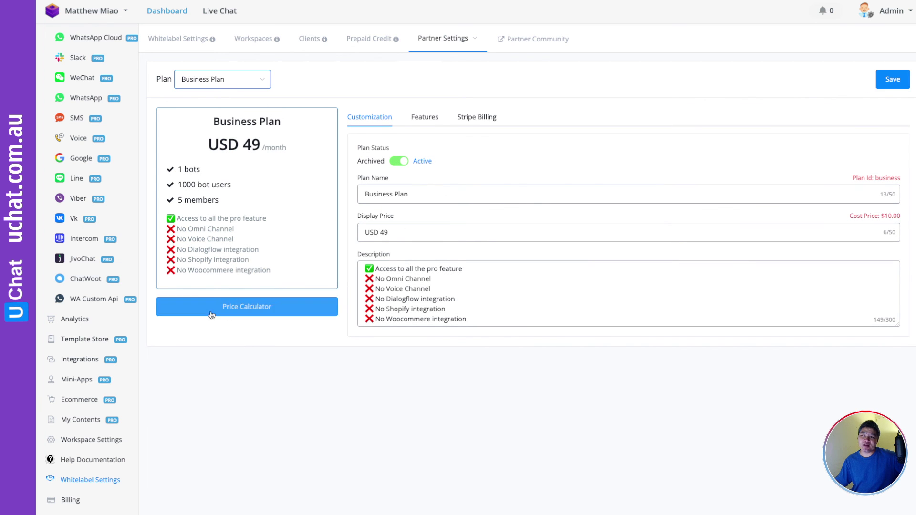
{"action": "left_click", "coordinate": [470, 119]}
{"action": "left_click_drag", "start_coordinate": [452, 211], "coordinate": [356, 208]}
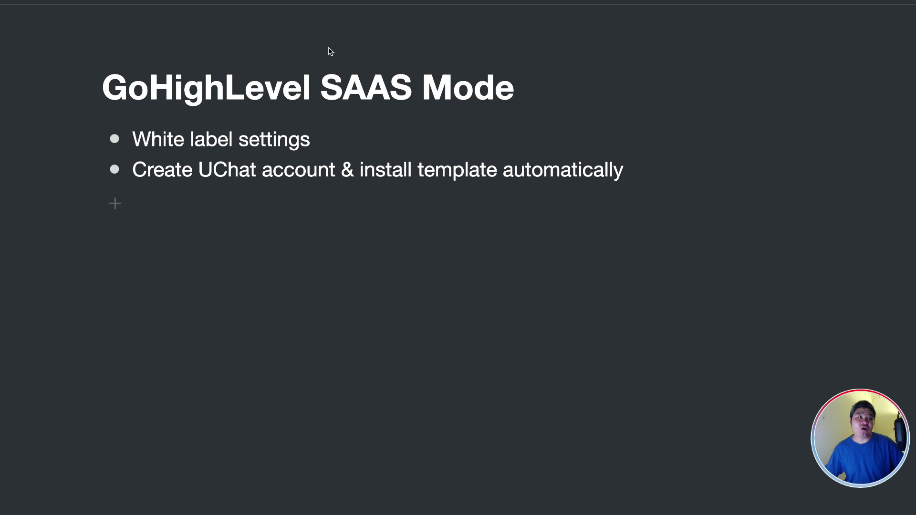
Switch to the notes outline and return from GoHighLevel SAAS Mode to the GoHighLevel Integration with UChat overview
{"action": "key", "text": "super+bracketleft"}
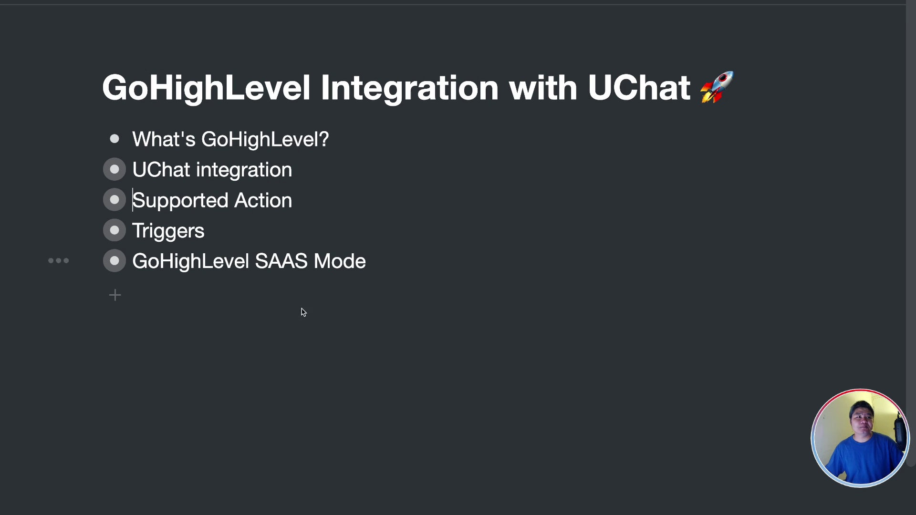